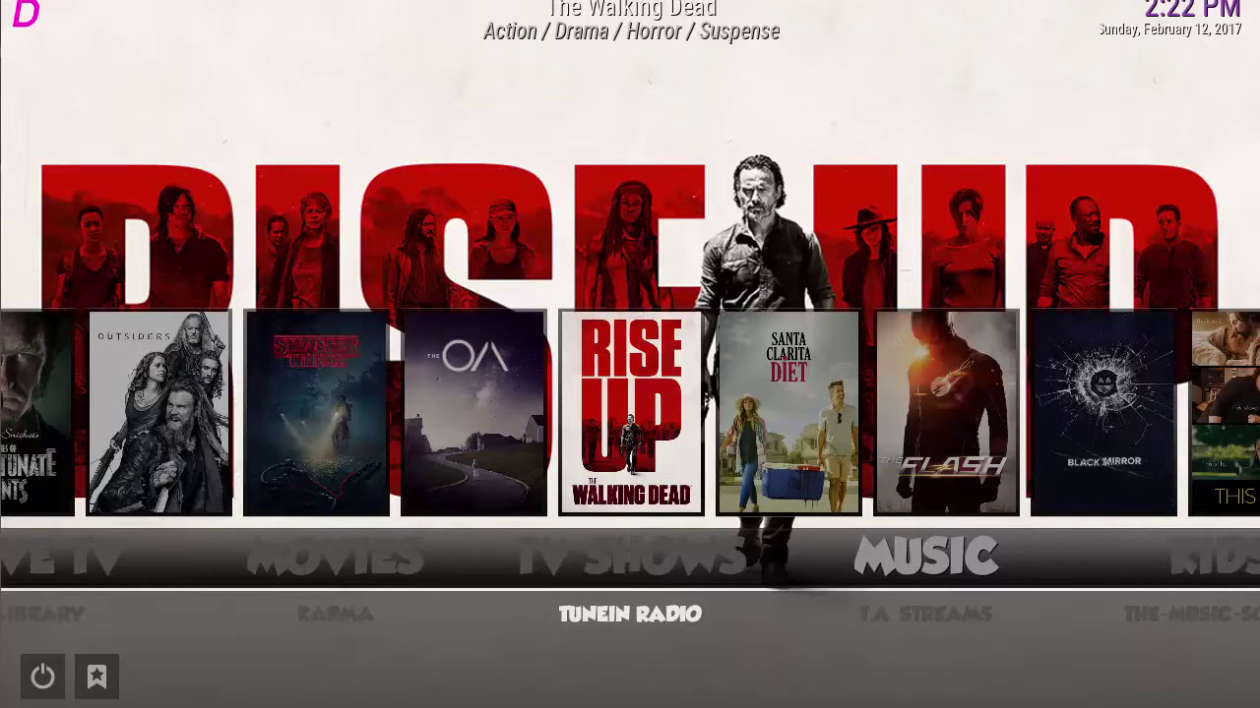
# Browse past the Santa Clarita Diet and The Flash posters, then land on Live TV.
pyautogui.press('Right')
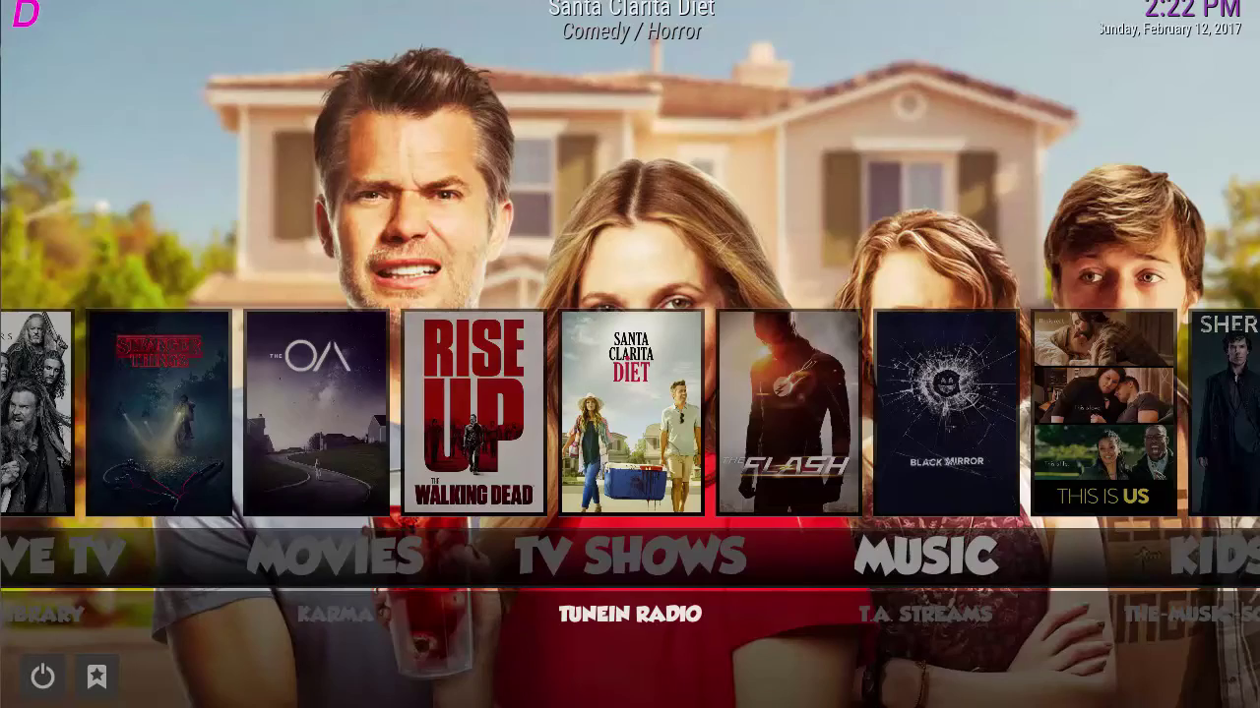
pyautogui.press('Right')
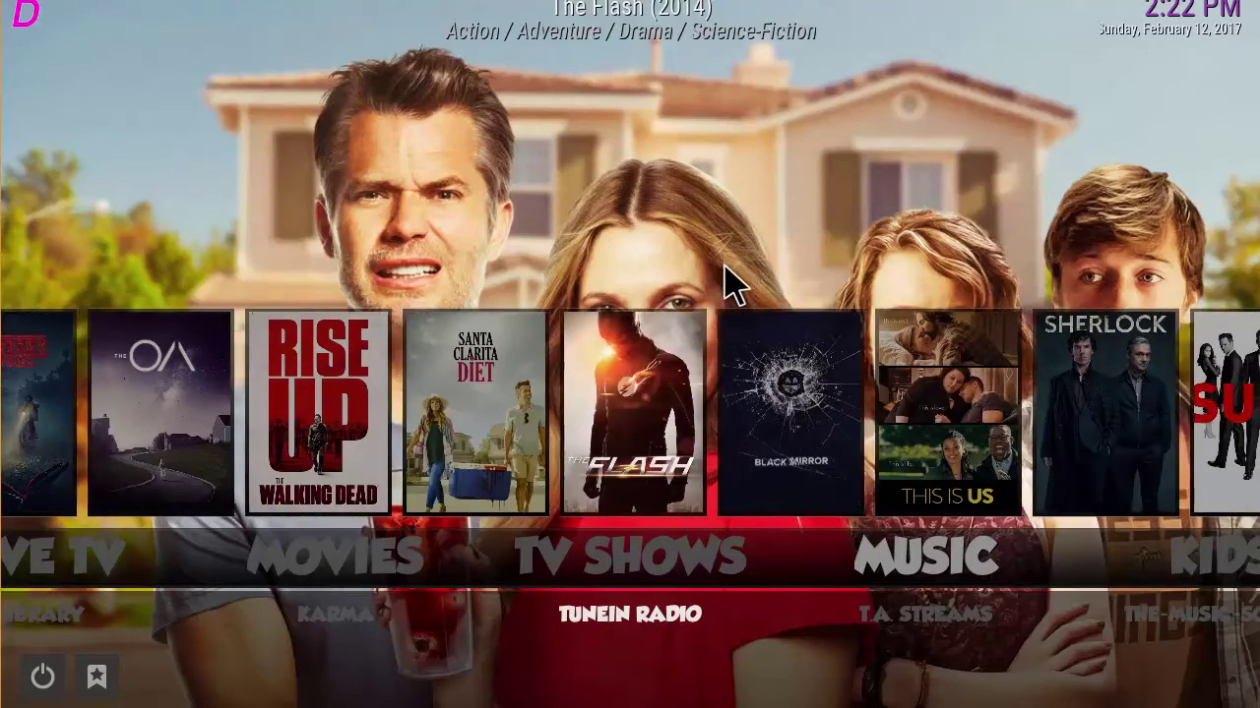
pyautogui.press('Down')
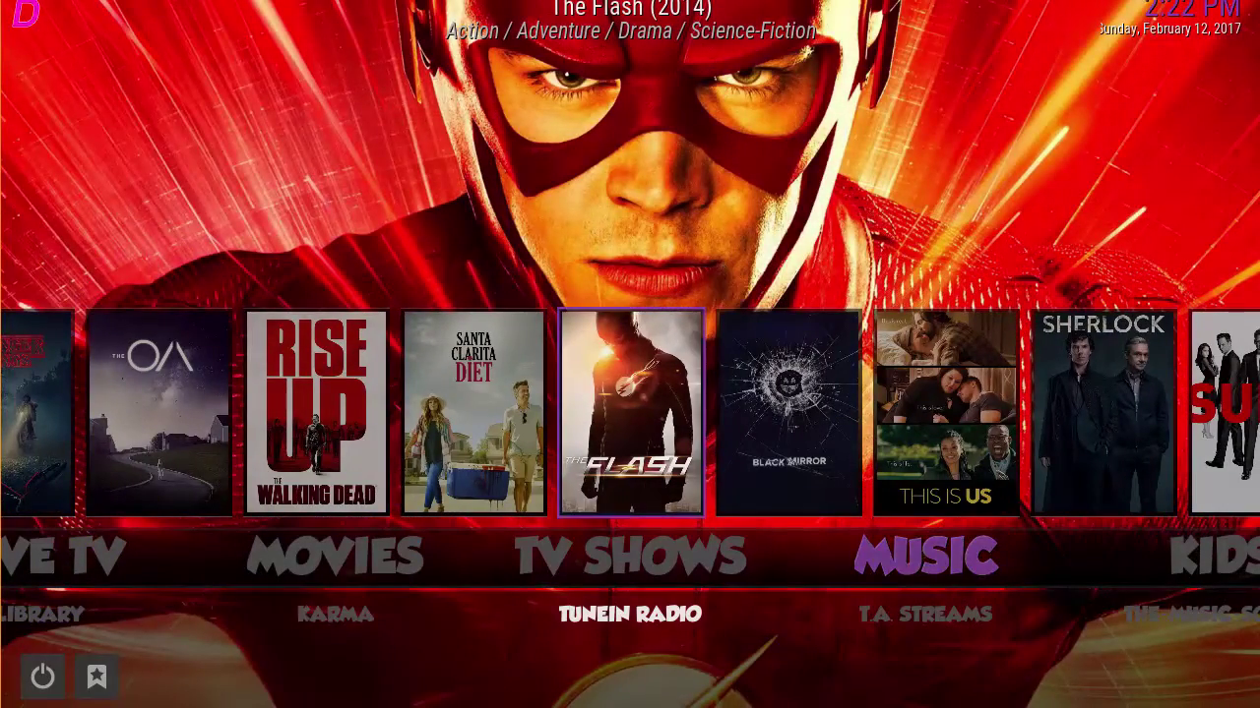
pyautogui.press('Up')
pyautogui.press('Left')
pyautogui.press('Left')
pyautogui.press('Down')
pyautogui.press('Left')
pyautogui.press('Left')
pyautogui.press('Left')
pyautogui.press('Left')
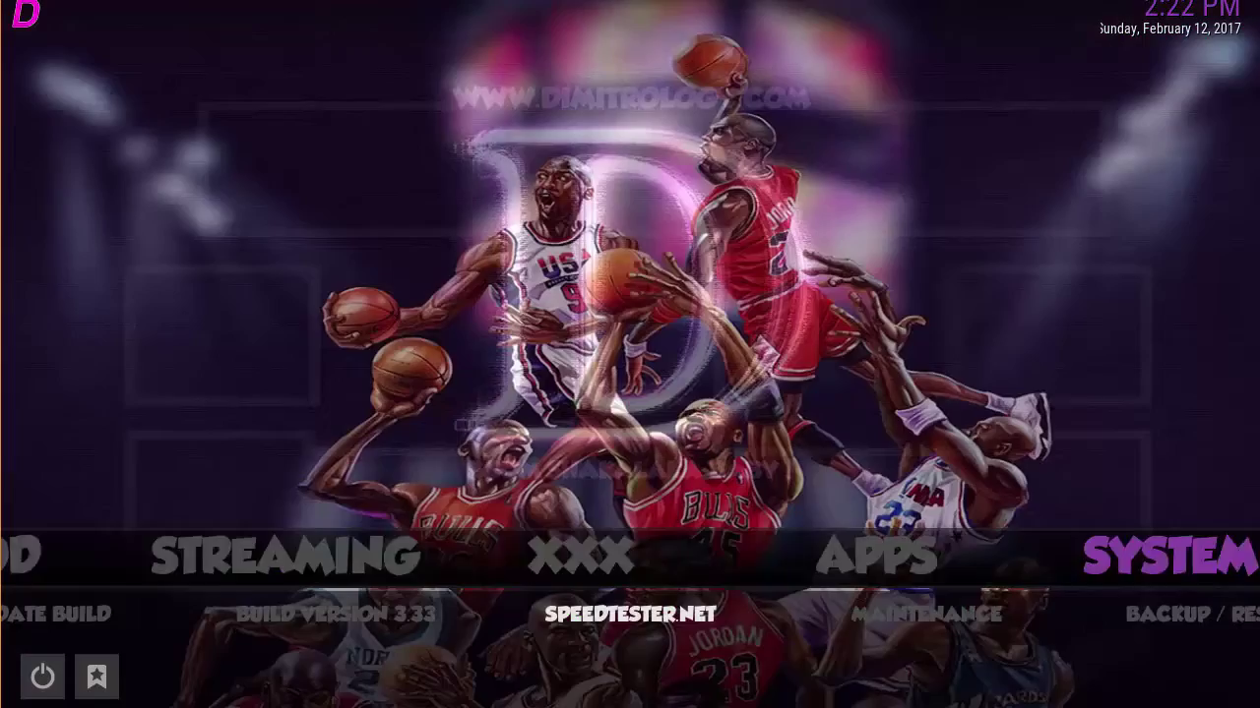
pyautogui.press('Right')
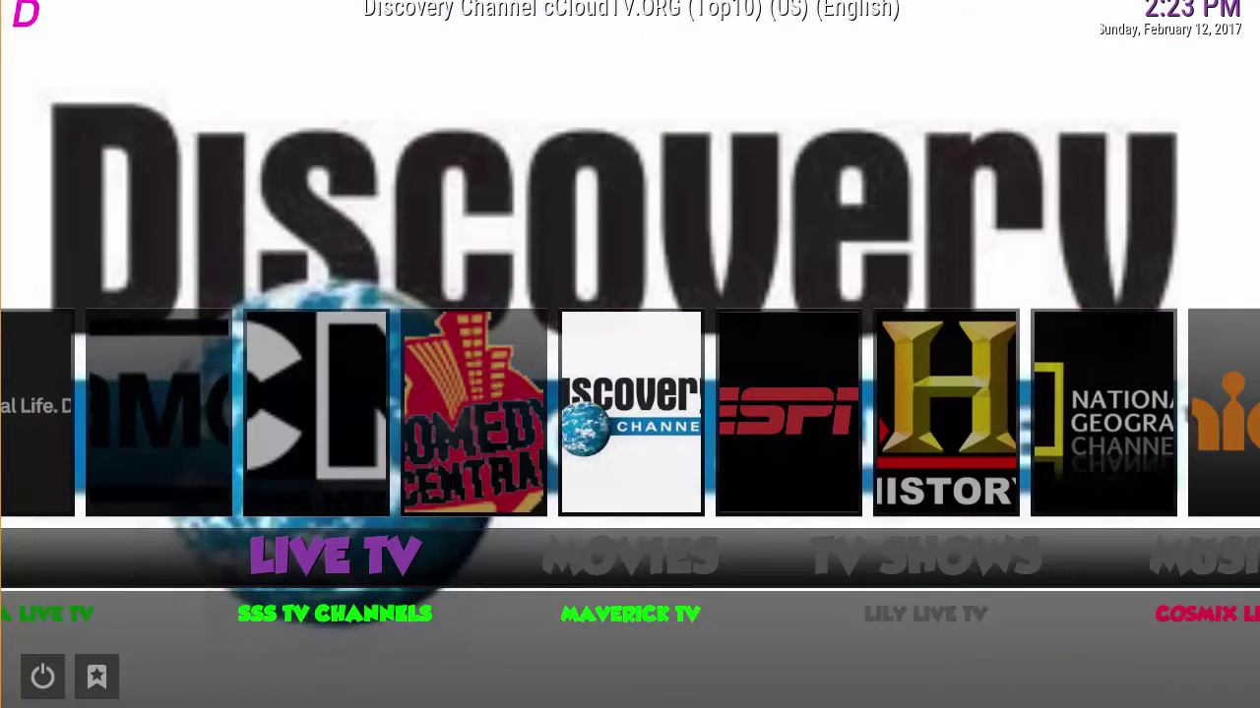
pyautogui.press('Right')
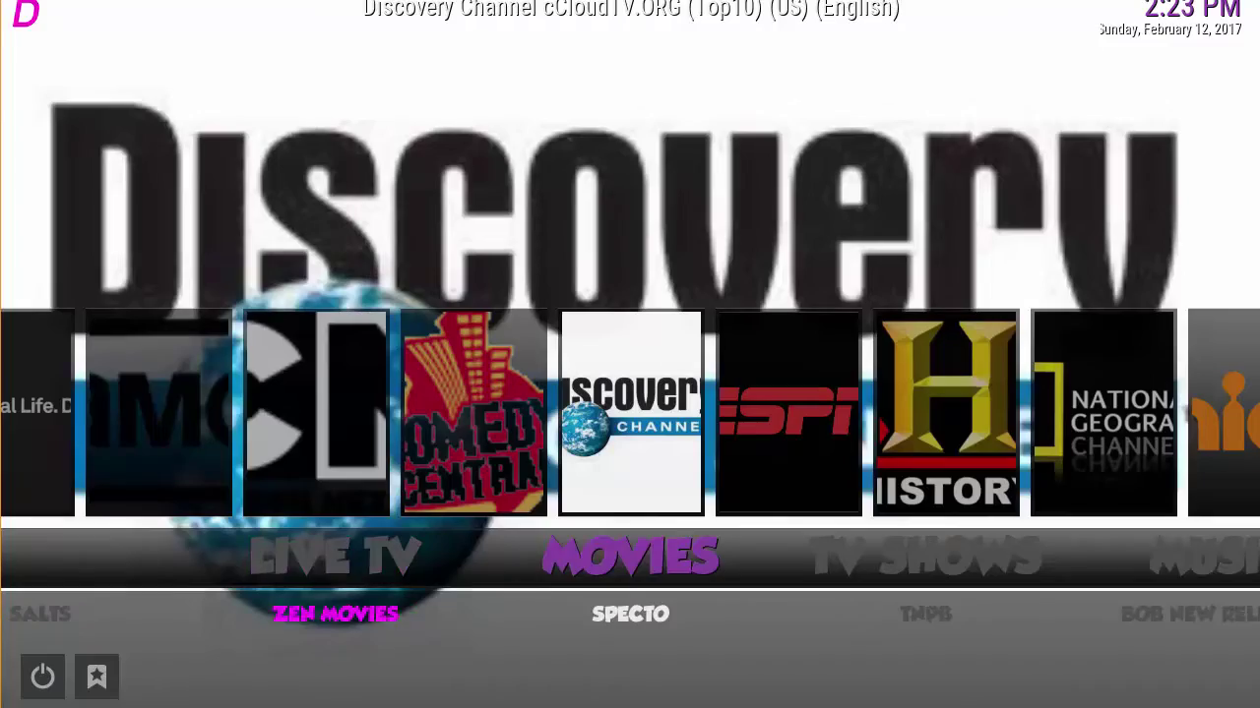
pyautogui.press('Right')
pyautogui.press('Left')
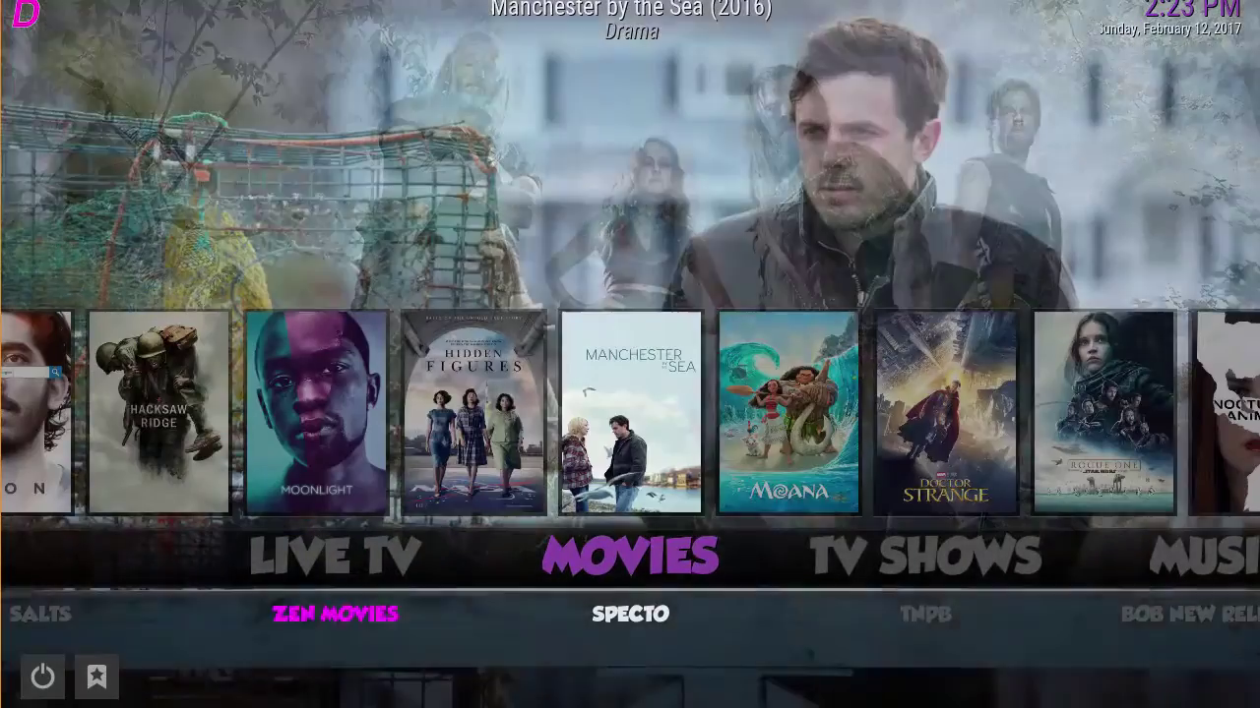
pyautogui.press('Left')
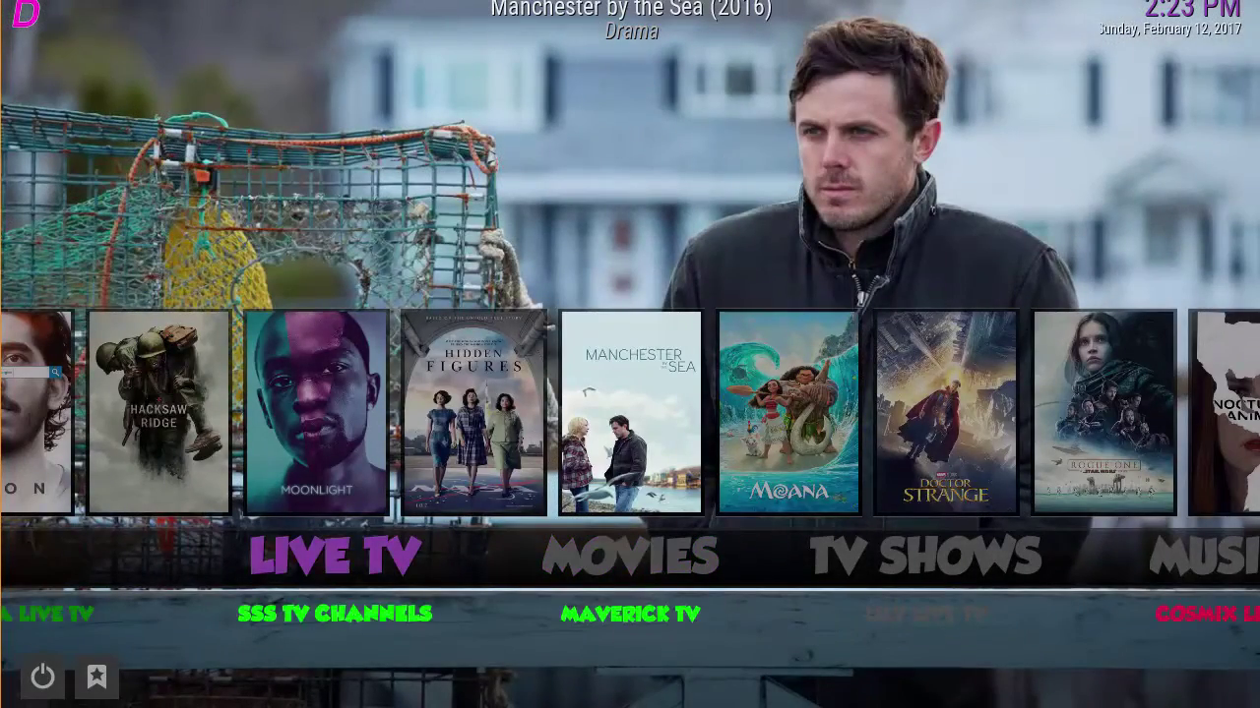
pyautogui.press('Right')
pyautogui.press('Right')
pyautogui.press('Right')
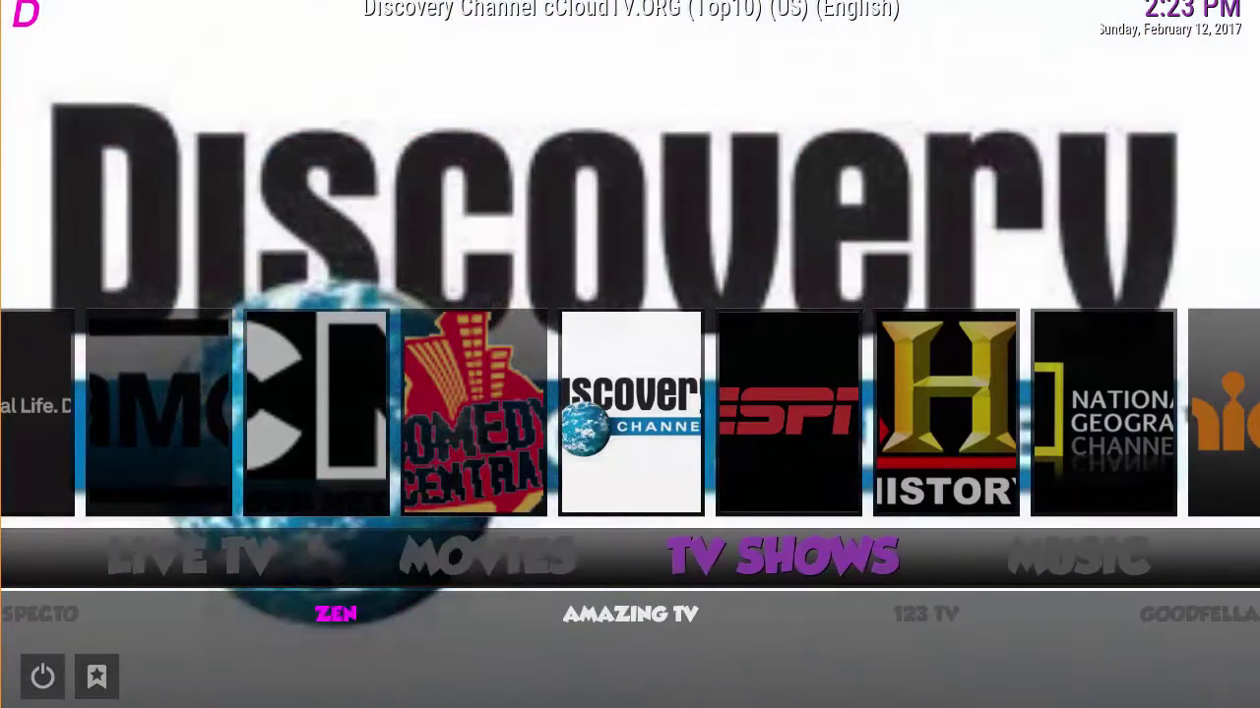
pyautogui.press('Right')
pyautogui.press('Right')
pyautogui.press('Right')
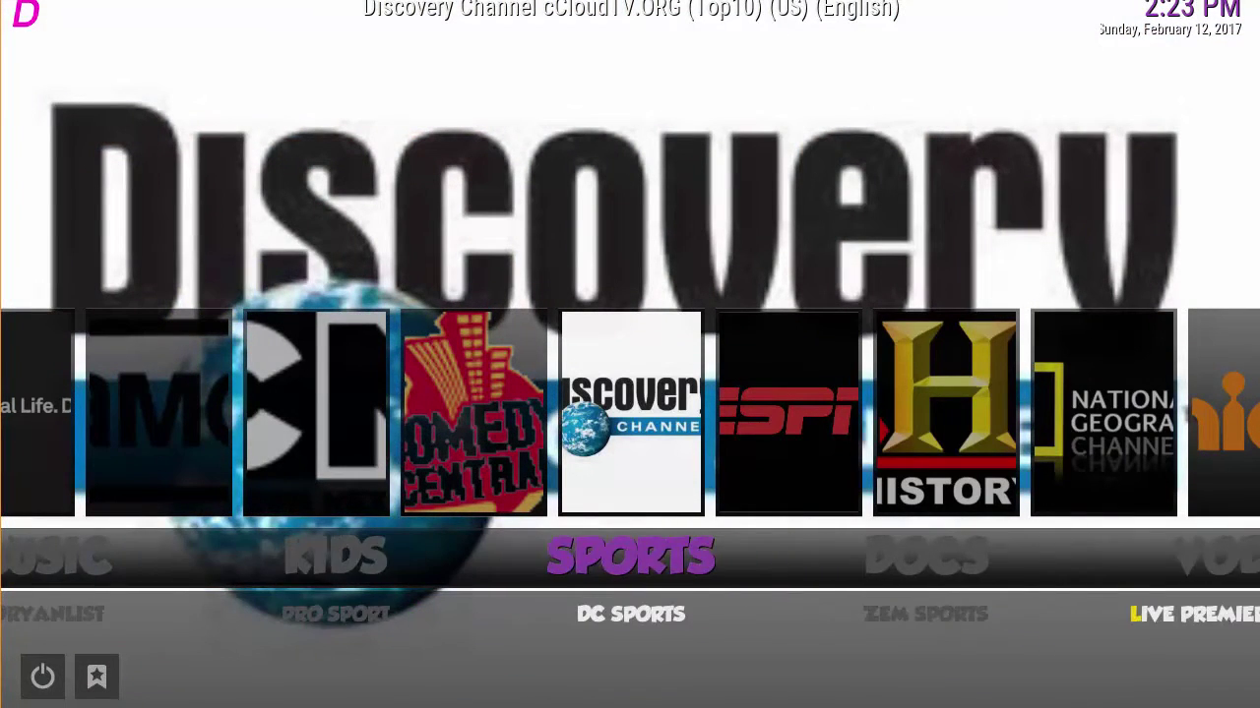
pyautogui.press('Right')
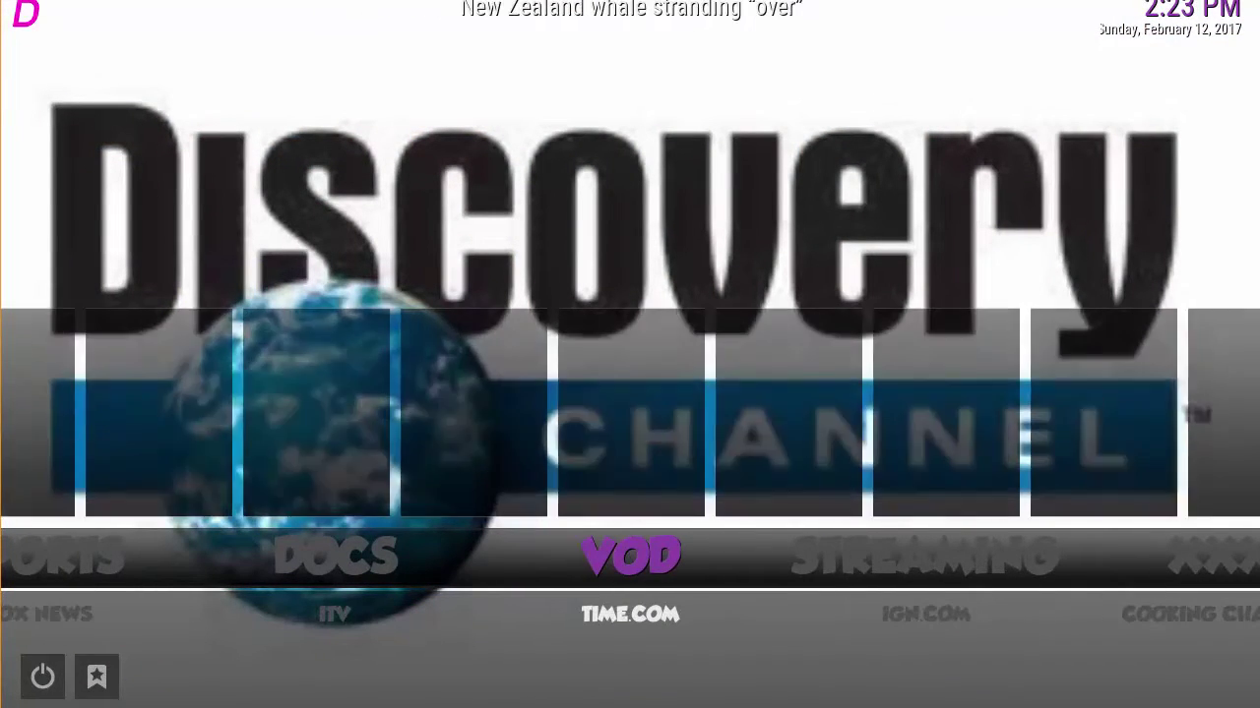
pyautogui.press('Right')
pyautogui.press('Right')
pyautogui.press('Right')
pyautogui.press('Right')
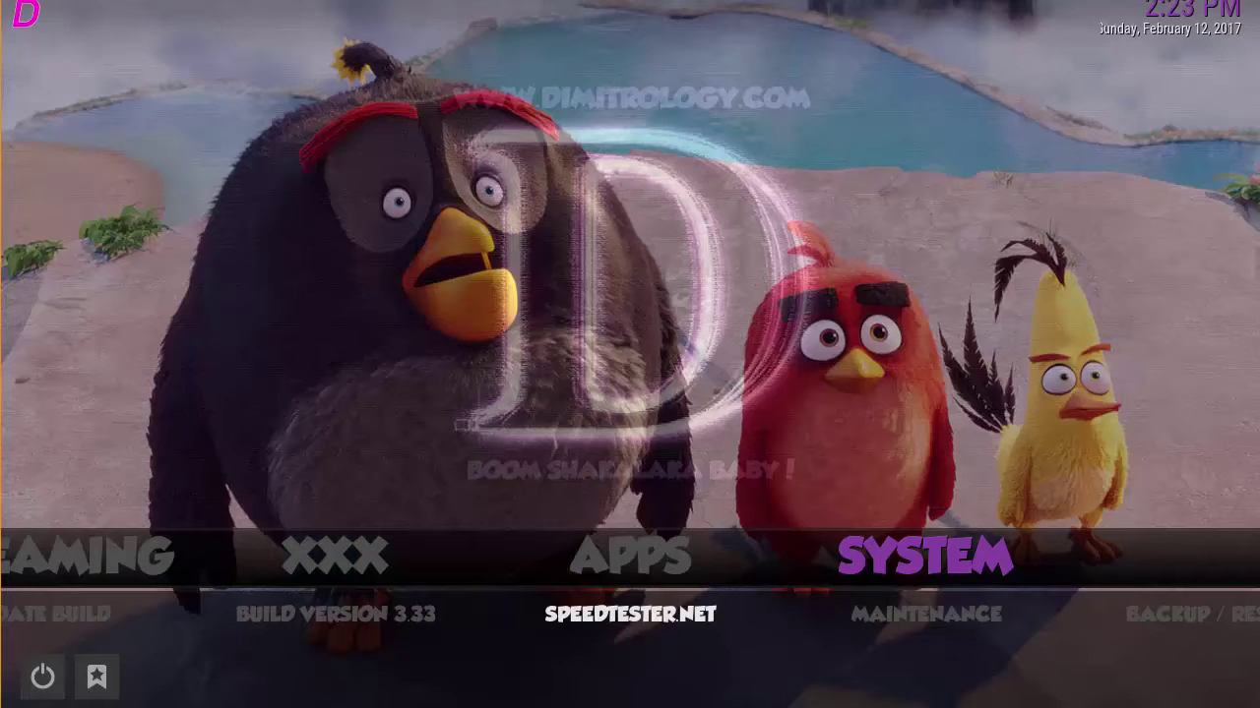
pyautogui.press('Left')
pyautogui.press('Left')
pyautogui.press('Left')
pyautogui.press('Left')
pyautogui.press('Left')
pyautogui.press('Left')
pyautogui.press('Left')
pyautogui.press('Left')
pyautogui.press('Left')
pyautogui.press('Left')
pyautogui.press('Left')
pyautogui.press('Left')
pyautogui.press('Left')
pyautogui.press('Left')
pyautogui.press('Left')
pyautogui.press('Left')
pyautogui.press('Left')
pyautogui.press('Left')
pyautogui.press('Left')
pyautogui.press('Left')
pyautogui.press('Left')
pyautogui.press('Left')
pyautogui.press('Left')
pyautogui.press('Right')
pyautogui.press('Right')
pyautogui.press('Right')
pyautogui.press('Right')
pyautogui.press('Right')
pyautogui.press('Right')
pyautogui.press('Right')
pyautogui.press('Right')
pyautogui.press('Right')
pyautogui.press('Right')
pyautogui.press('Right')
pyautogui.press('Right')
pyautogui.press('Right')
pyautogui.press('Right')
pyautogui.press('Right')
pyautogui.press('Right')
pyautogui.press('Right')
pyautogui.press('Right')
pyautogui.press('Right')
pyautogui.press('Right')
pyautogui.press('Right')
pyautogui.press('Right')
pyautogui.press('Right')
pyautogui.press('Right')
pyautogui.press('Right')
pyautogui.press('Right')
pyautogui.press('Right')
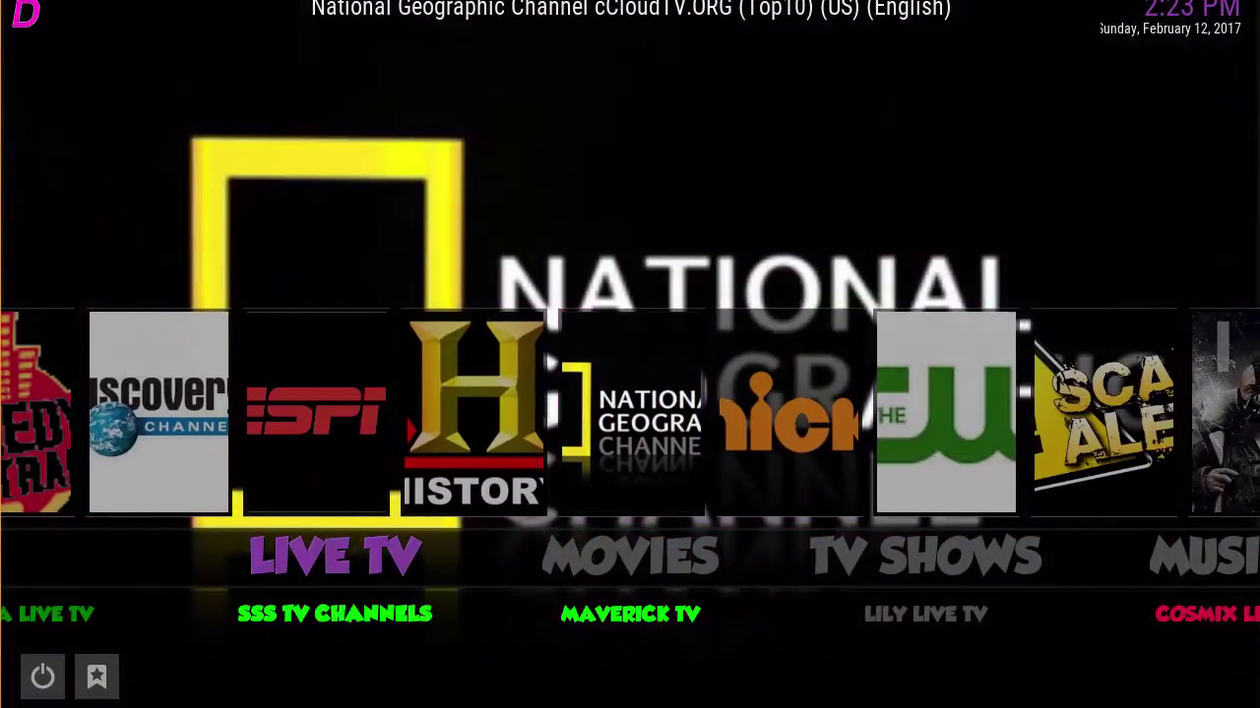
# In the Movies section, browse the movie add-ons from SALTS to YES MOVIES.
pyautogui.press('Right')
pyautogui.press('Down')
pyautogui.press('Left')
pyautogui.press('Left')
pyautogui.press('Right')
pyautogui.press('Right')
pyautogui.press('Right')
pyautogui.press('Right')
pyautogui.press('Right')
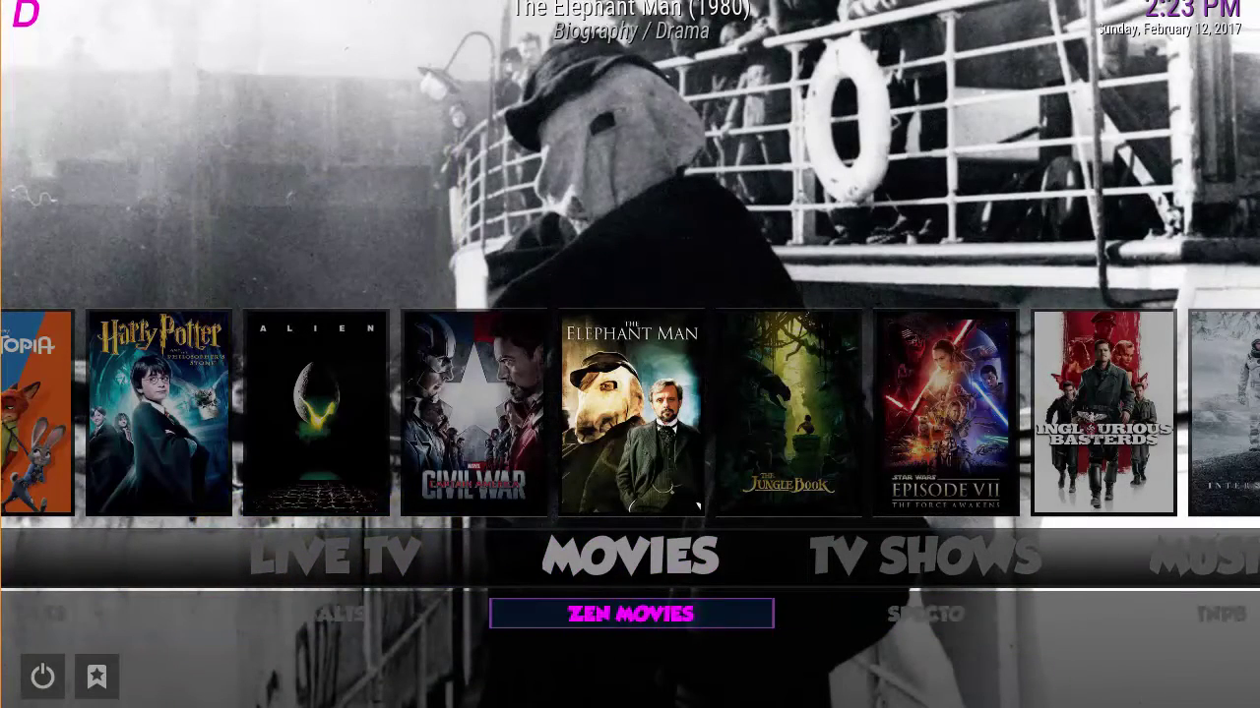
# Browse the Kids titles through Trolls, Finding Dory and A Street Cat Named Bob to Ballerina.
pyautogui.press('Up')
pyautogui.press('Right')
pyautogui.press('Right')
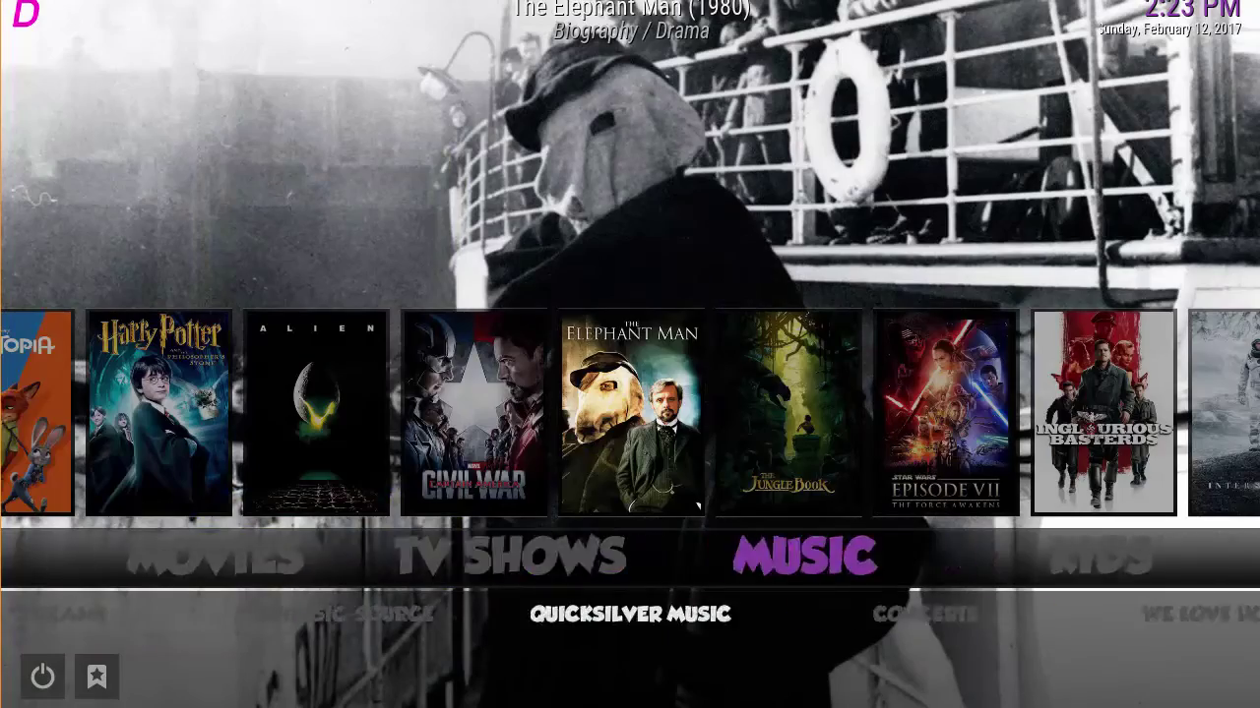
pyautogui.press('Right')
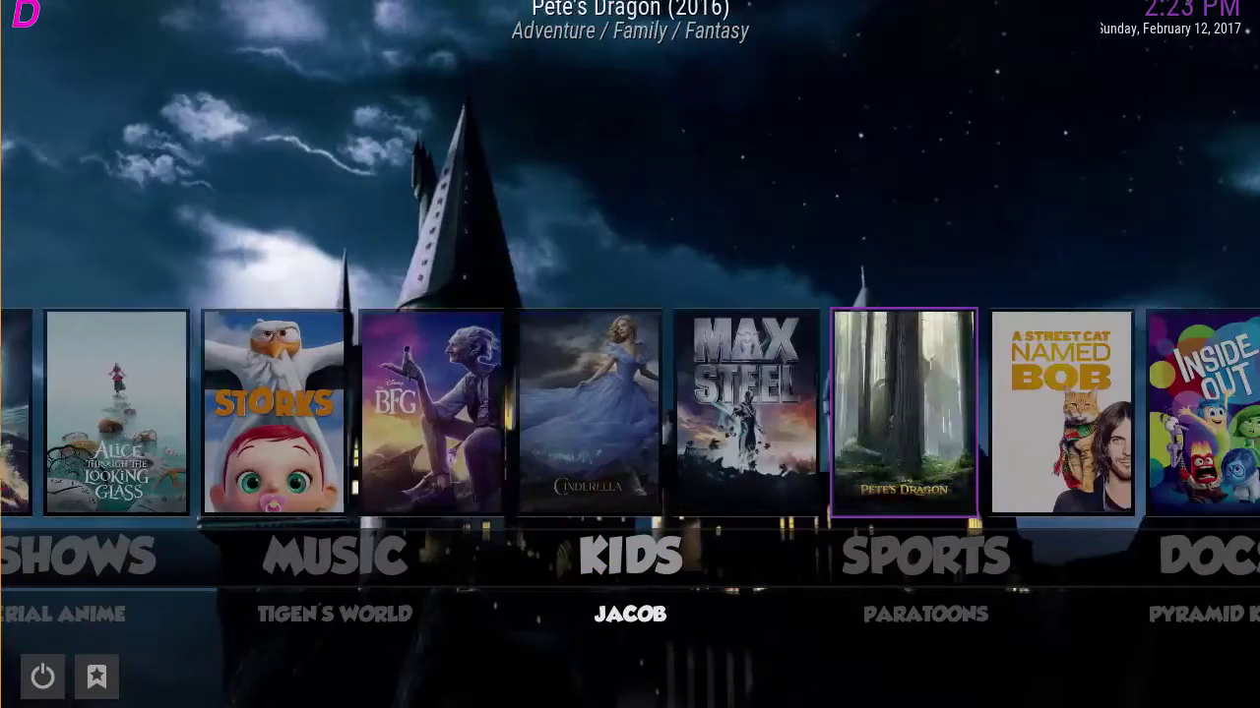
pyautogui.press('Right')
pyautogui.press('Right')
pyautogui.press('Right')
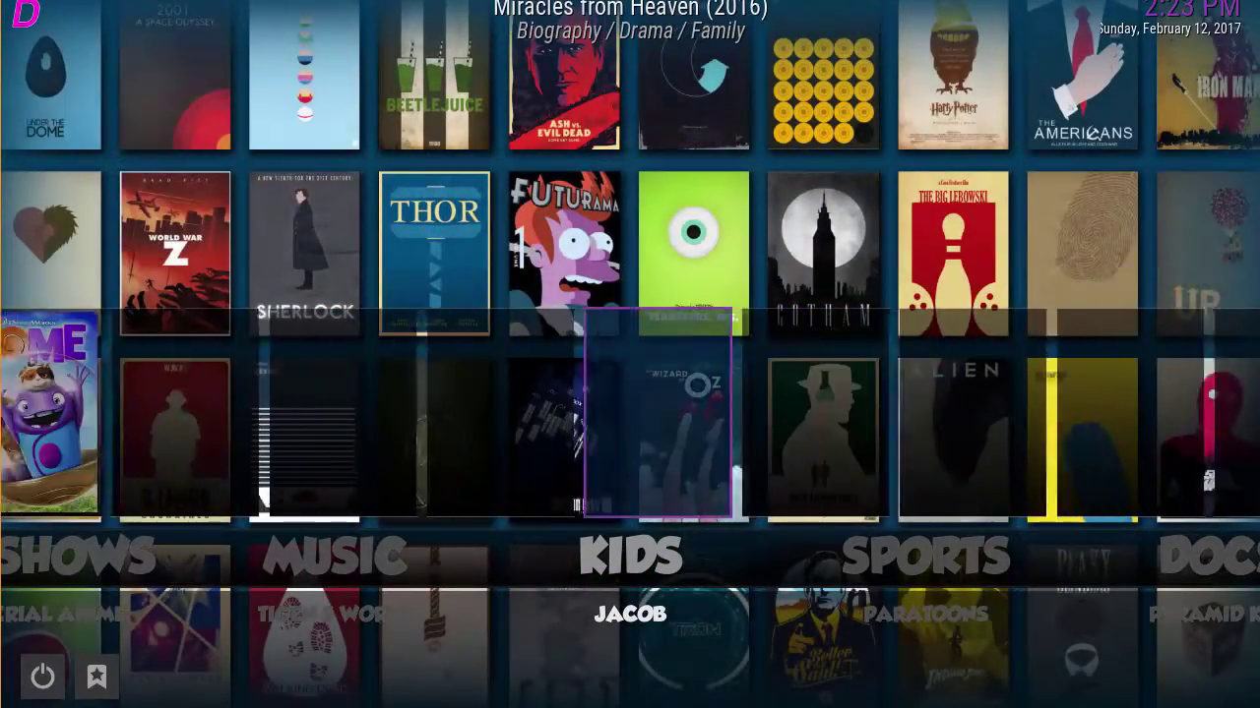
pyautogui.press('Right')
pyautogui.press('Right')
pyautogui.press('Right')
pyautogui.press('Right')
pyautogui.press('Right')
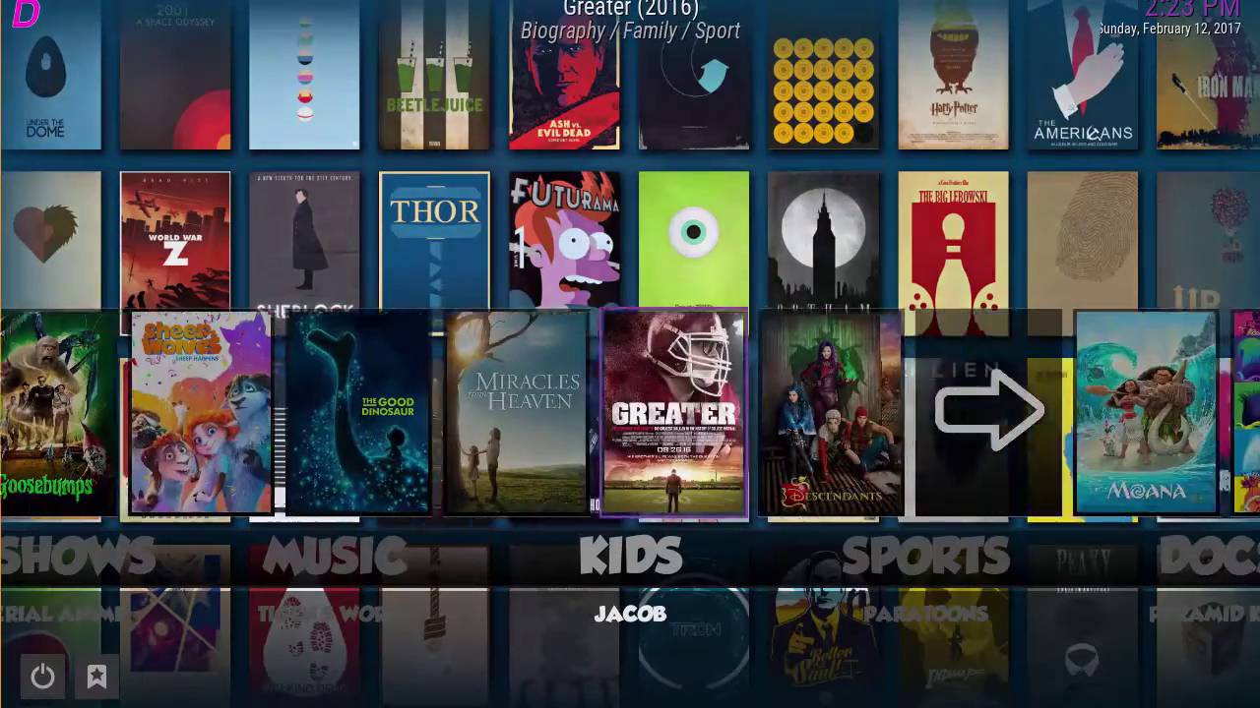
pyautogui.press('Right')
pyautogui.press('Right')
pyautogui.press('Right')
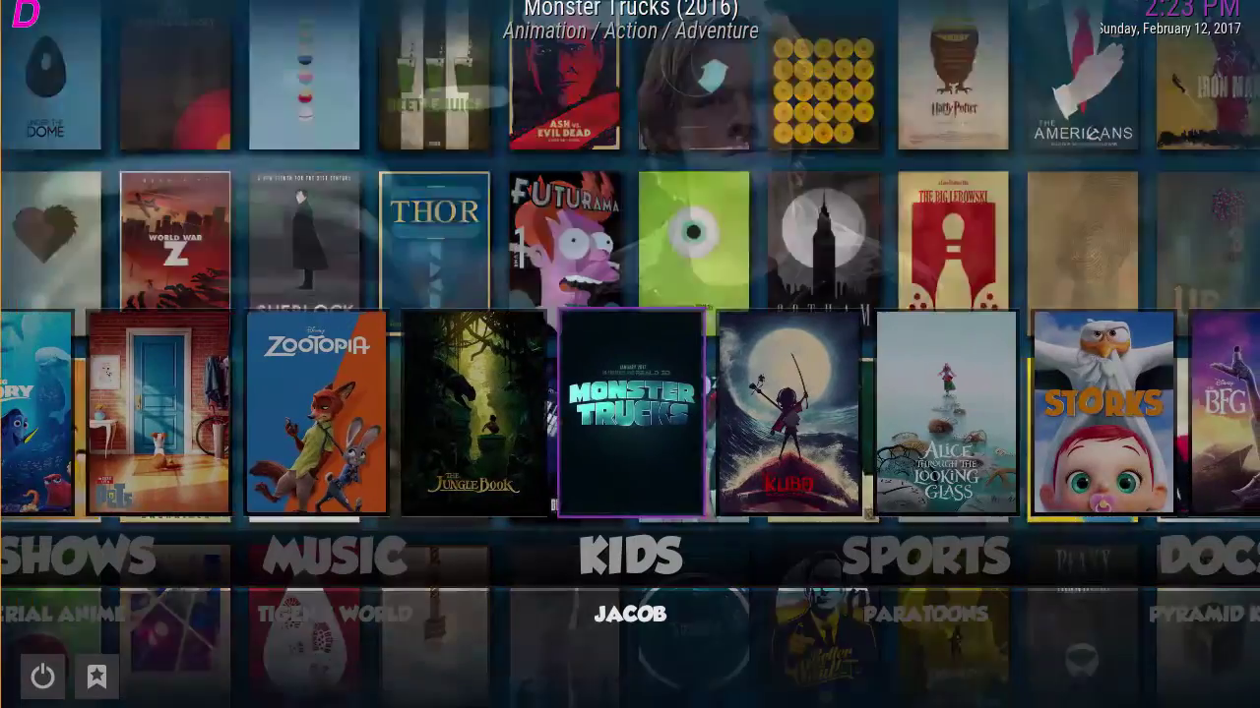
pyautogui.press('Right')
pyautogui.press('Right')
pyautogui.press('Right')
pyautogui.press('Right')
pyautogui.press('Right')
pyautogui.press('Right')
pyautogui.press('Right')
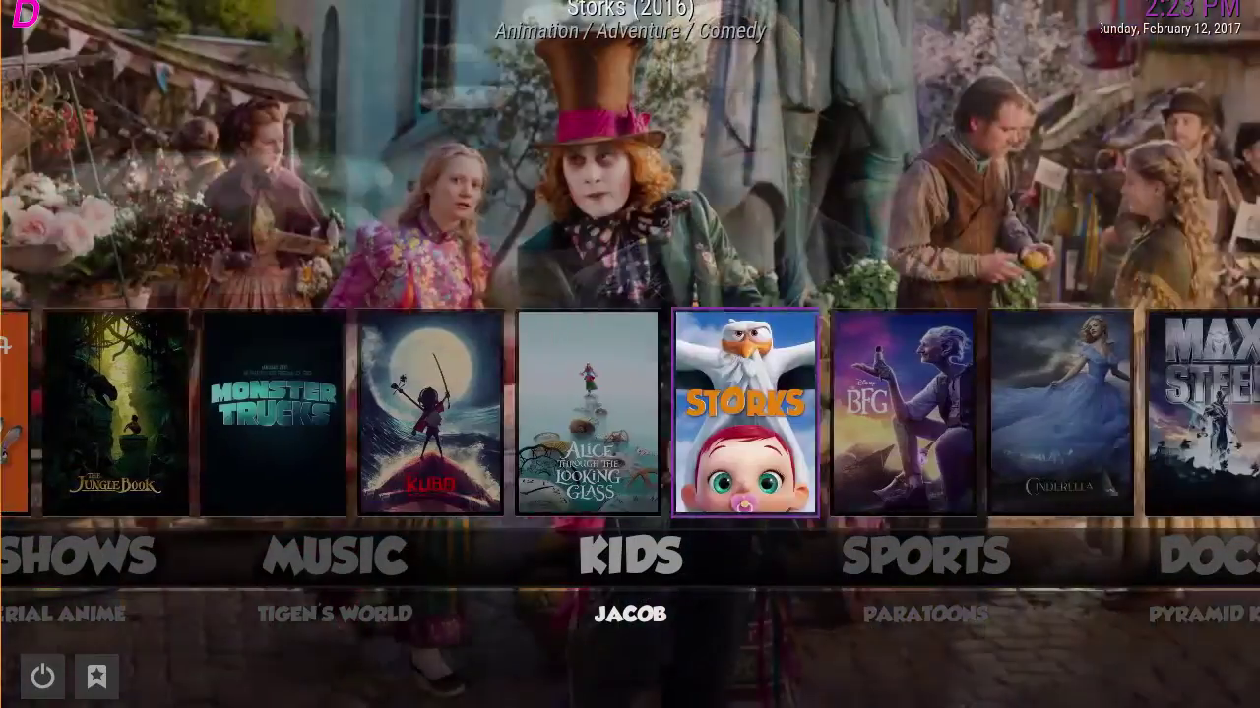
pyautogui.press('Right')
pyautogui.press('Right')
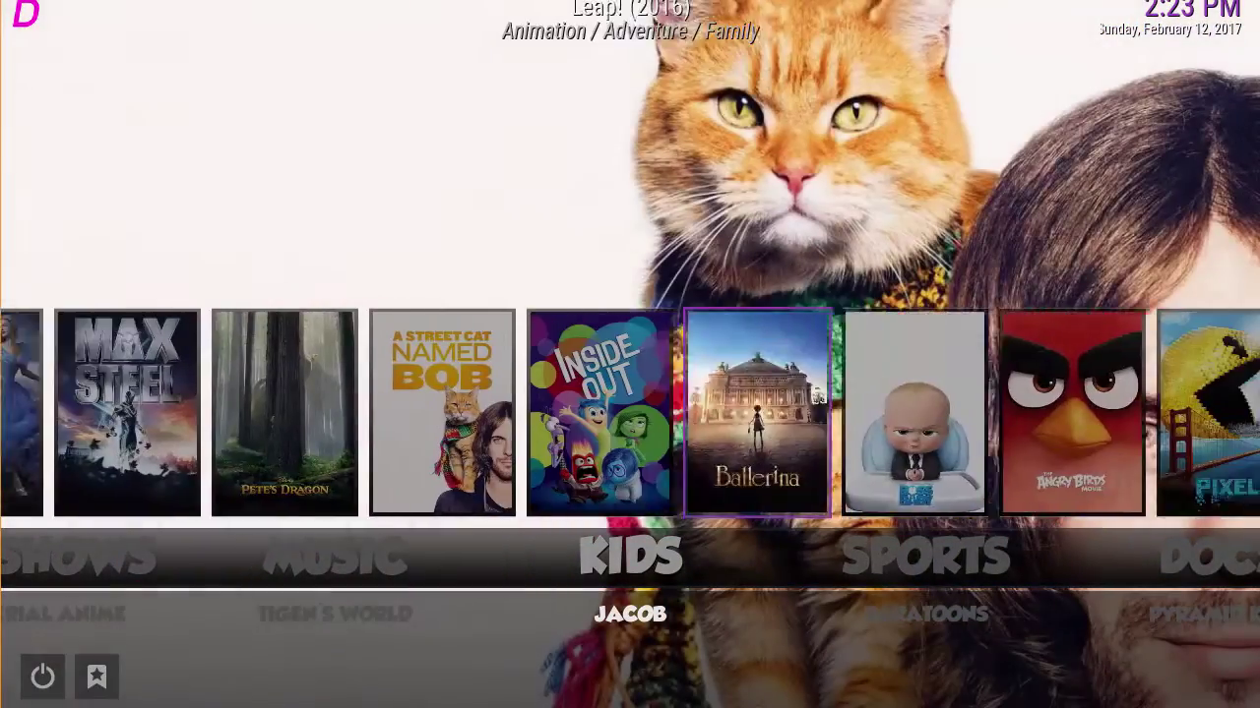
# Move past the Sports and Docs sections to System's Maintenance entry.
pyautogui.press('Down')
pyautogui.press('Right')
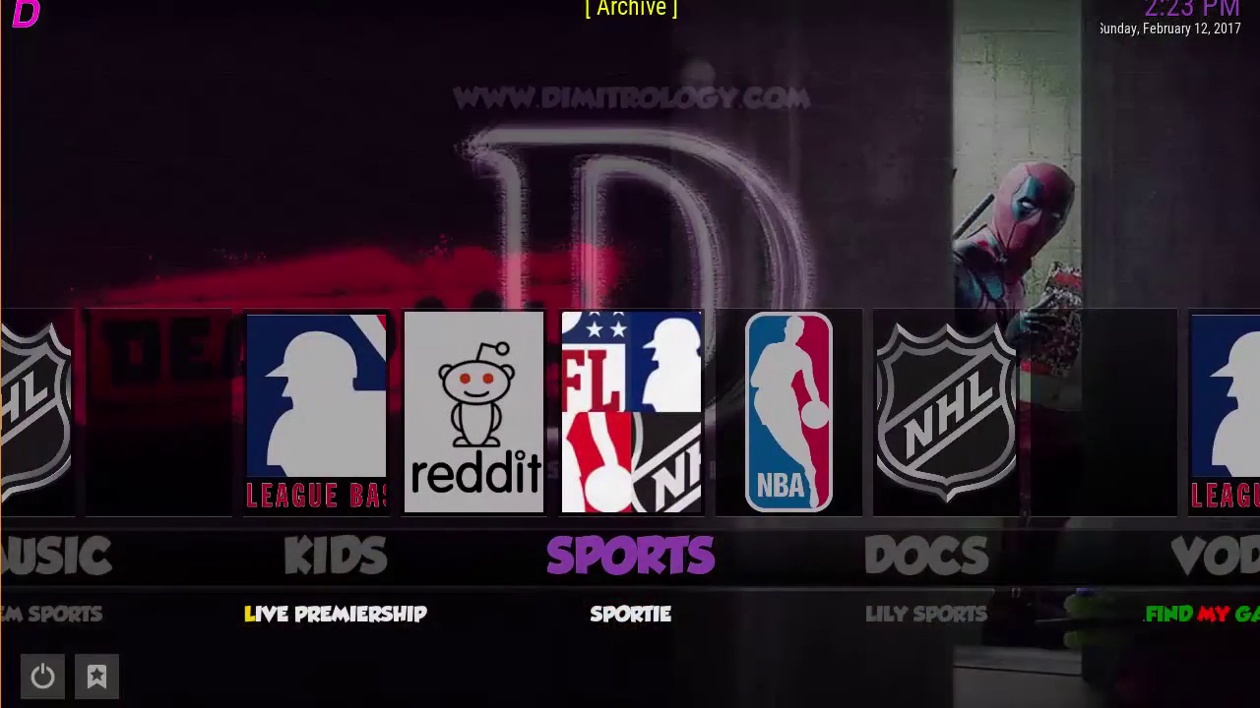
pyautogui.press('Right')
pyautogui.press('Right')
pyautogui.press('Right')
pyautogui.press('Right')
pyautogui.press('Right')
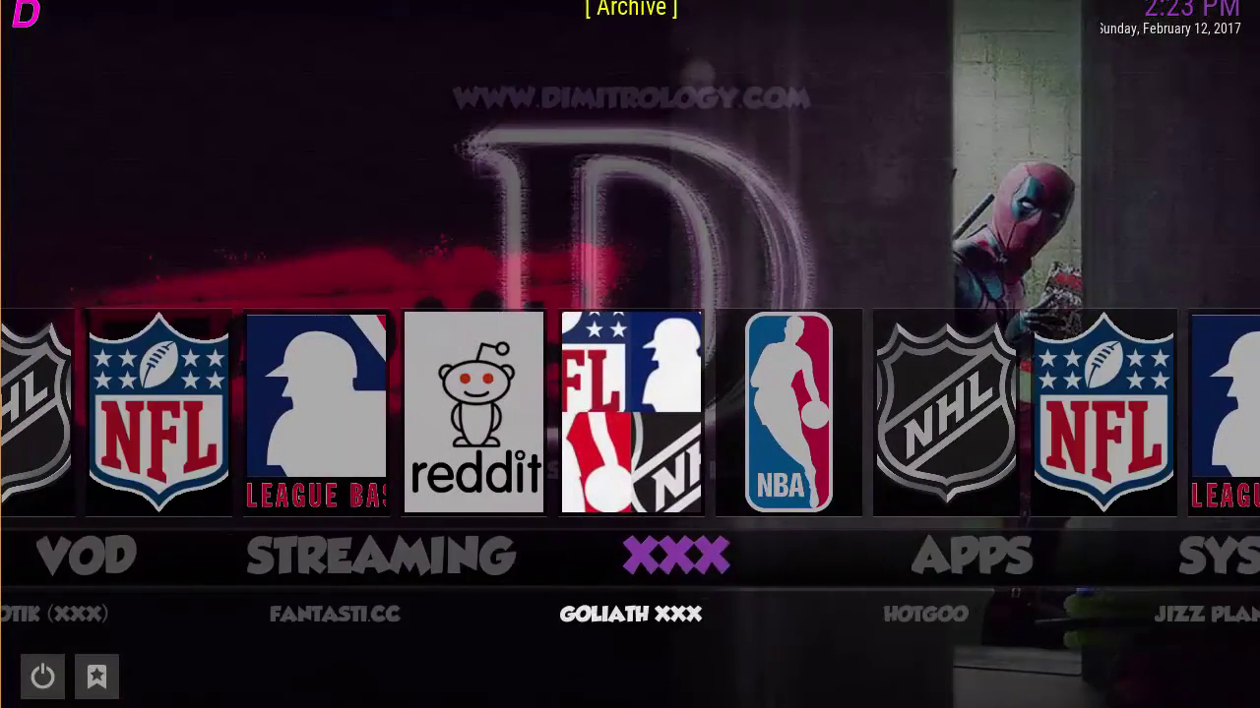
pyautogui.press('Left')
pyautogui.press('Right')
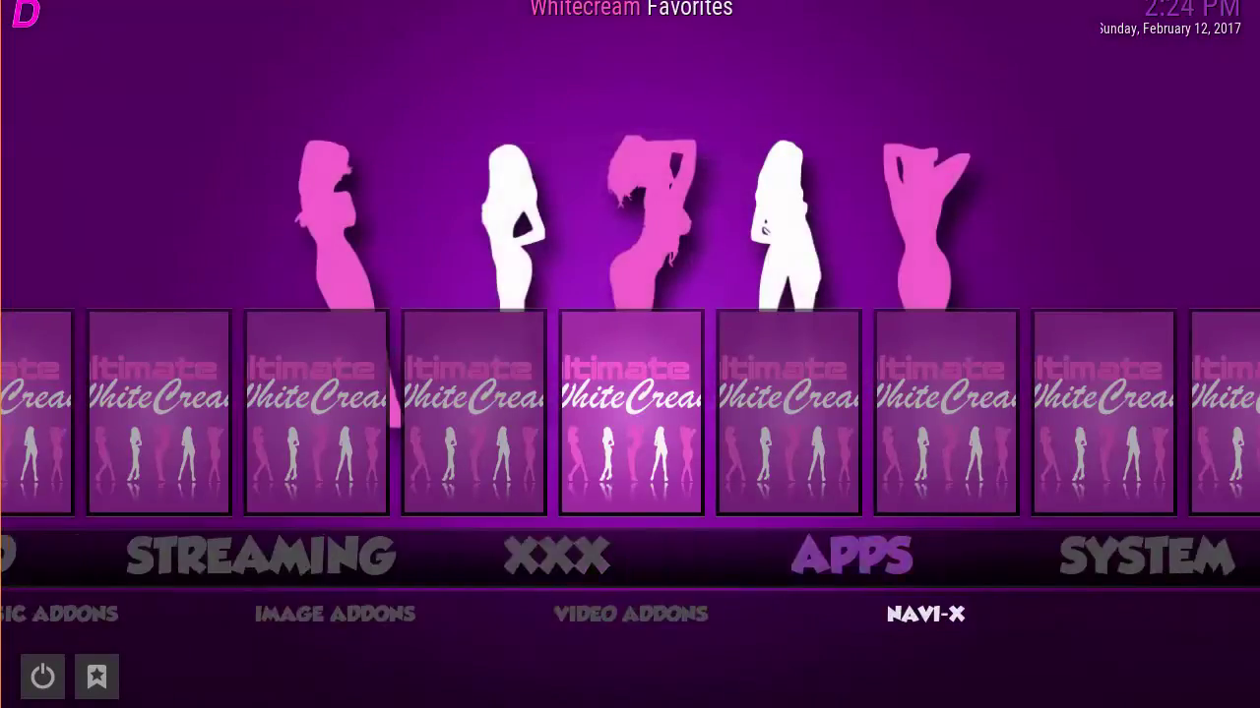
pyautogui.press('Right')
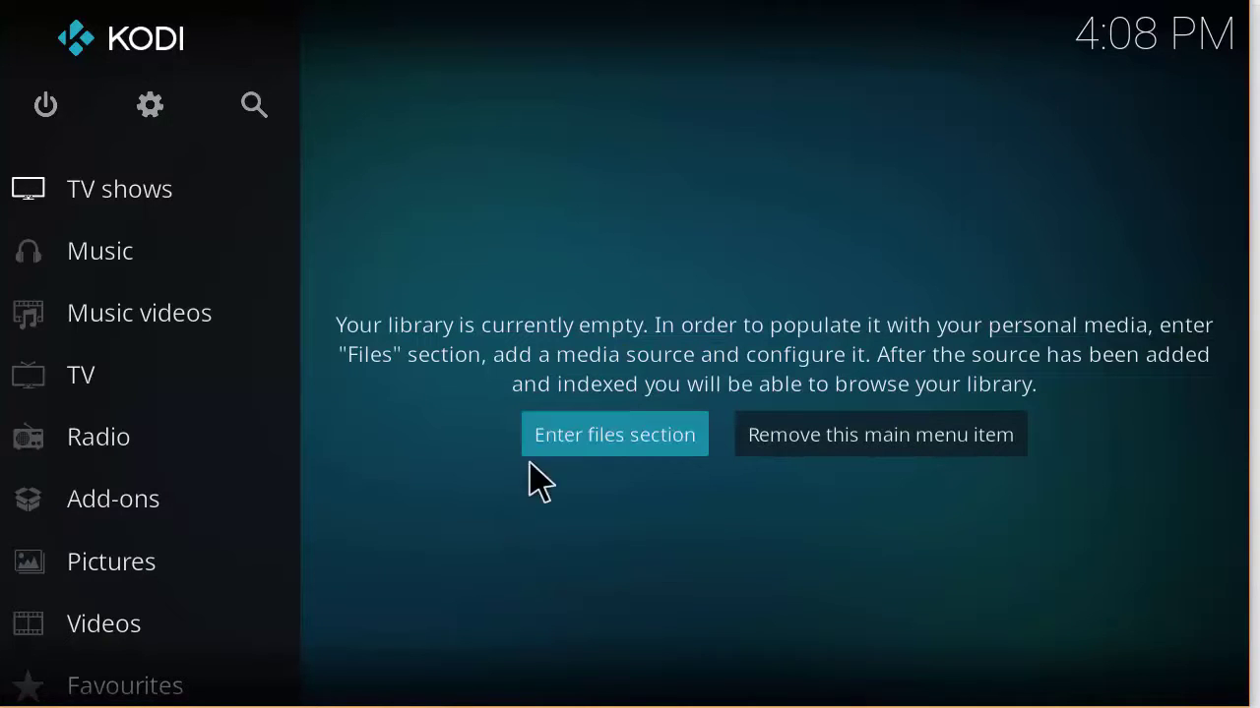
# From settings, go to the File manager and start adding a new file source.
pyautogui.click(154, 120)
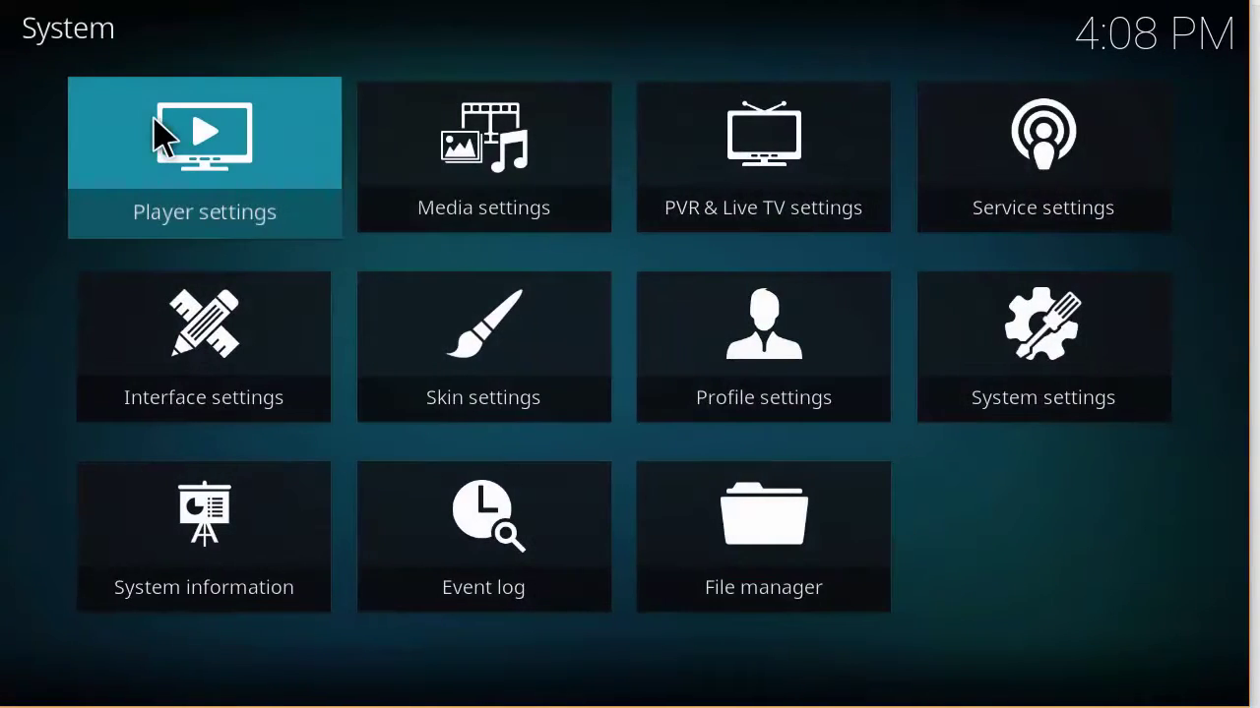
pyautogui.click(814, 551)
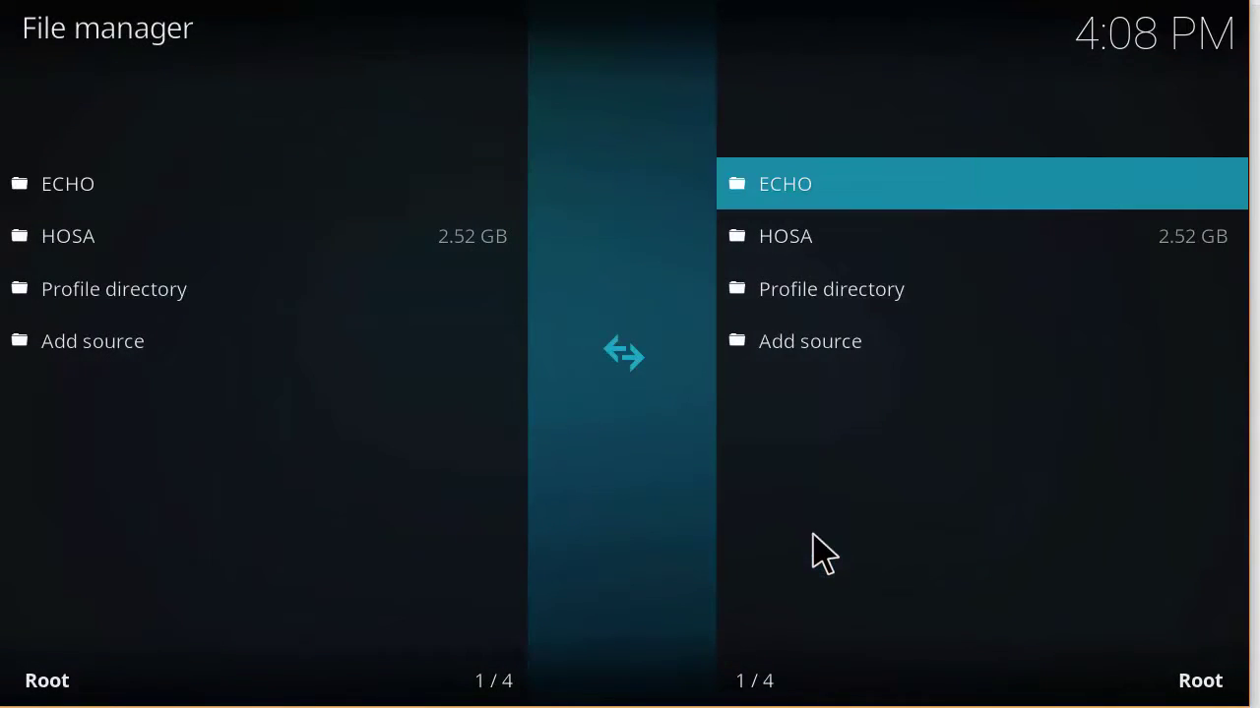
pyautogui.click(837, 356)
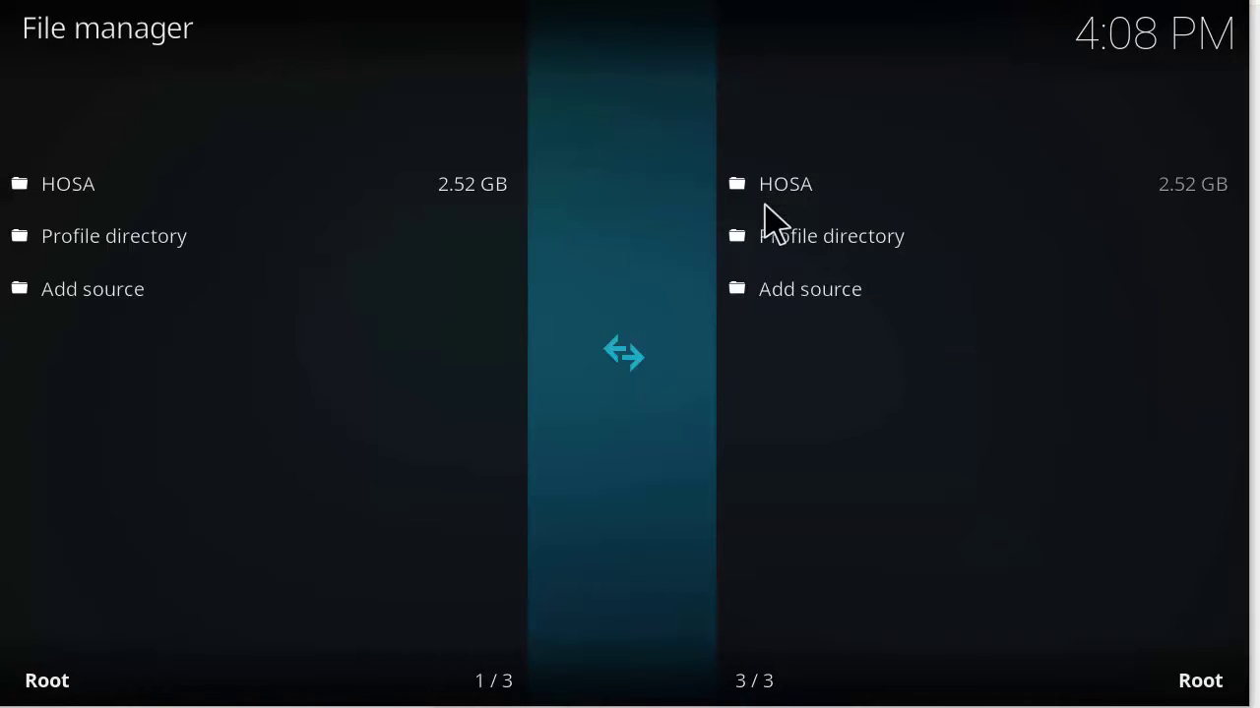
pyautogui.click(803, 293)
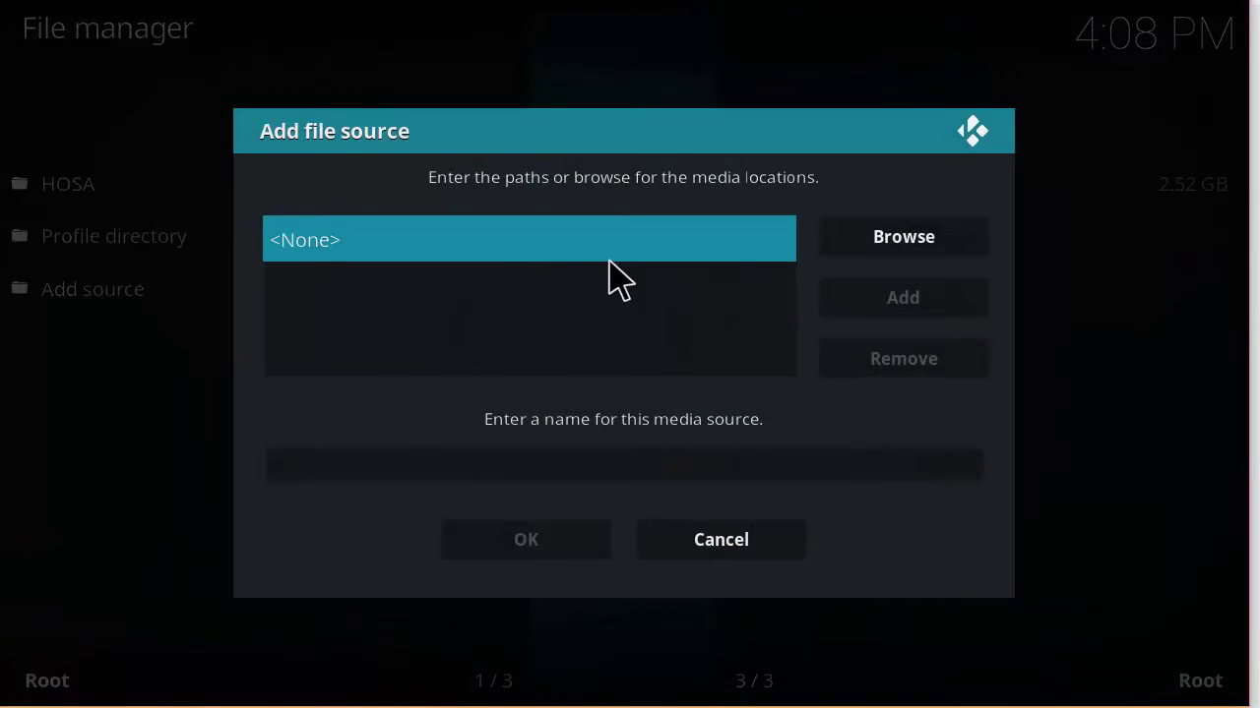
pyautogui.click(551, 266)
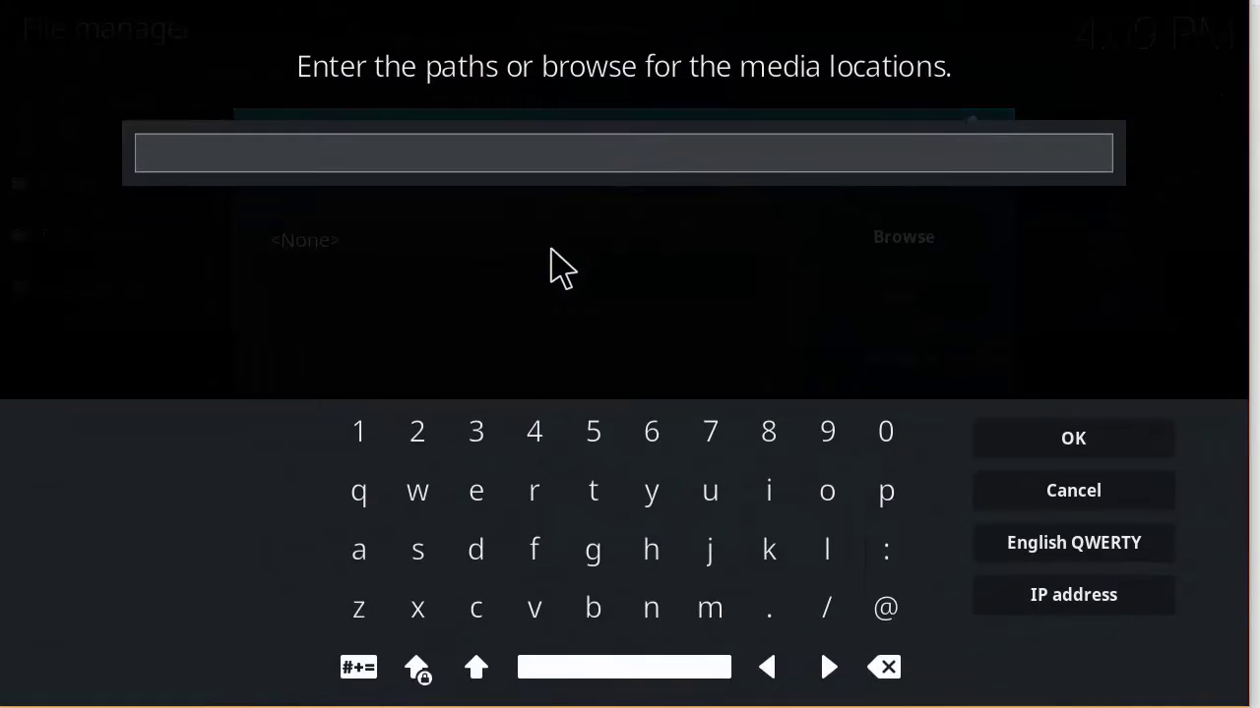
pyautogui.write('http://ech')
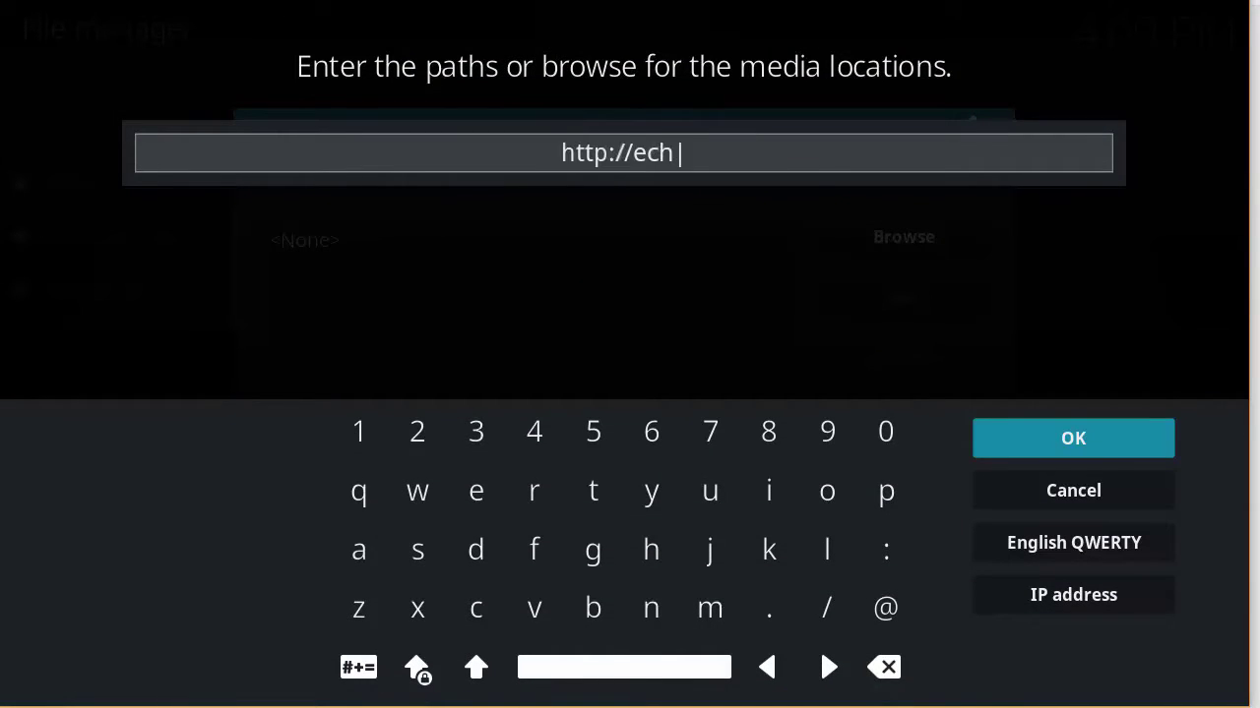
pyautogui.write('ocoder.com/repo')
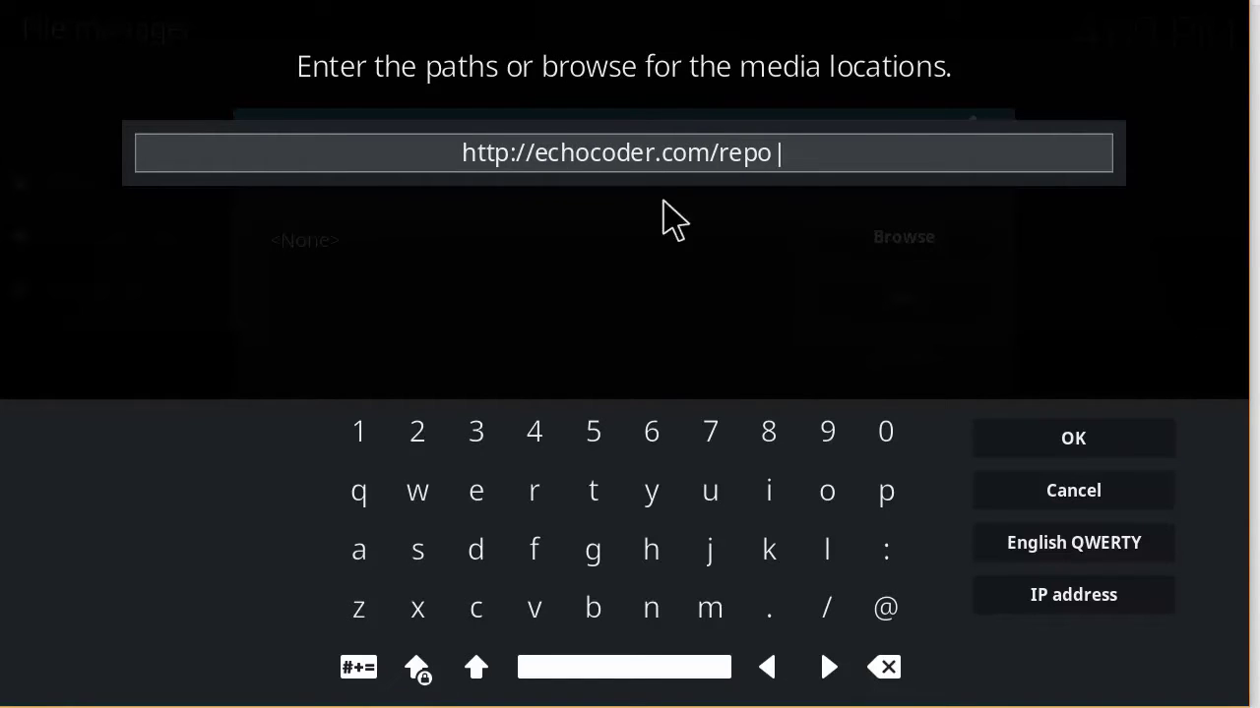
pyautogui.click(1046, 440)
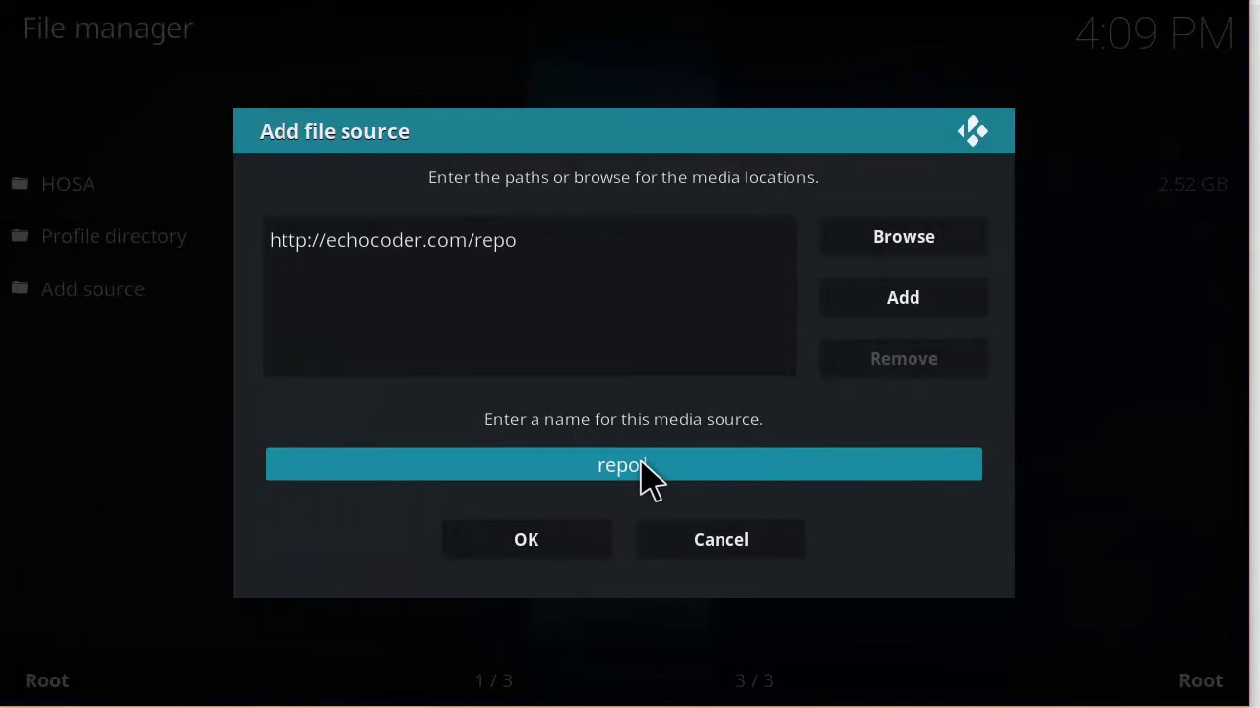
pyautogui.click(649, 482)
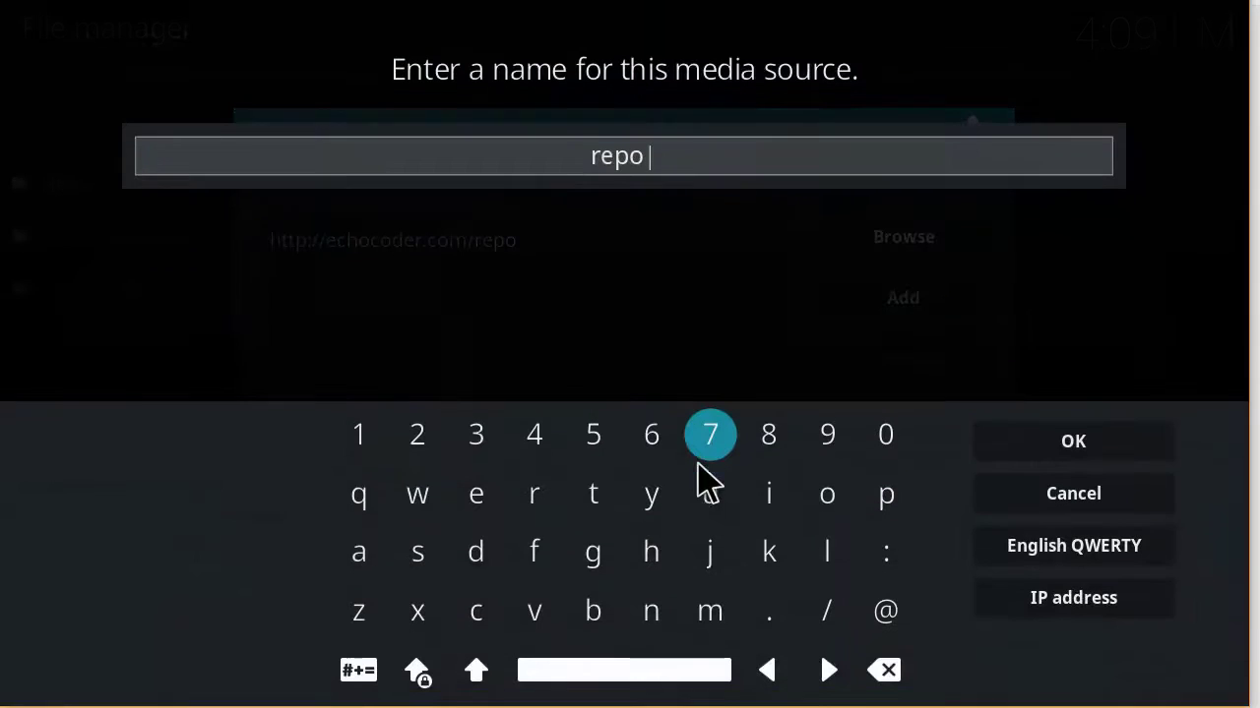
pyautogui.press('BackSpace')
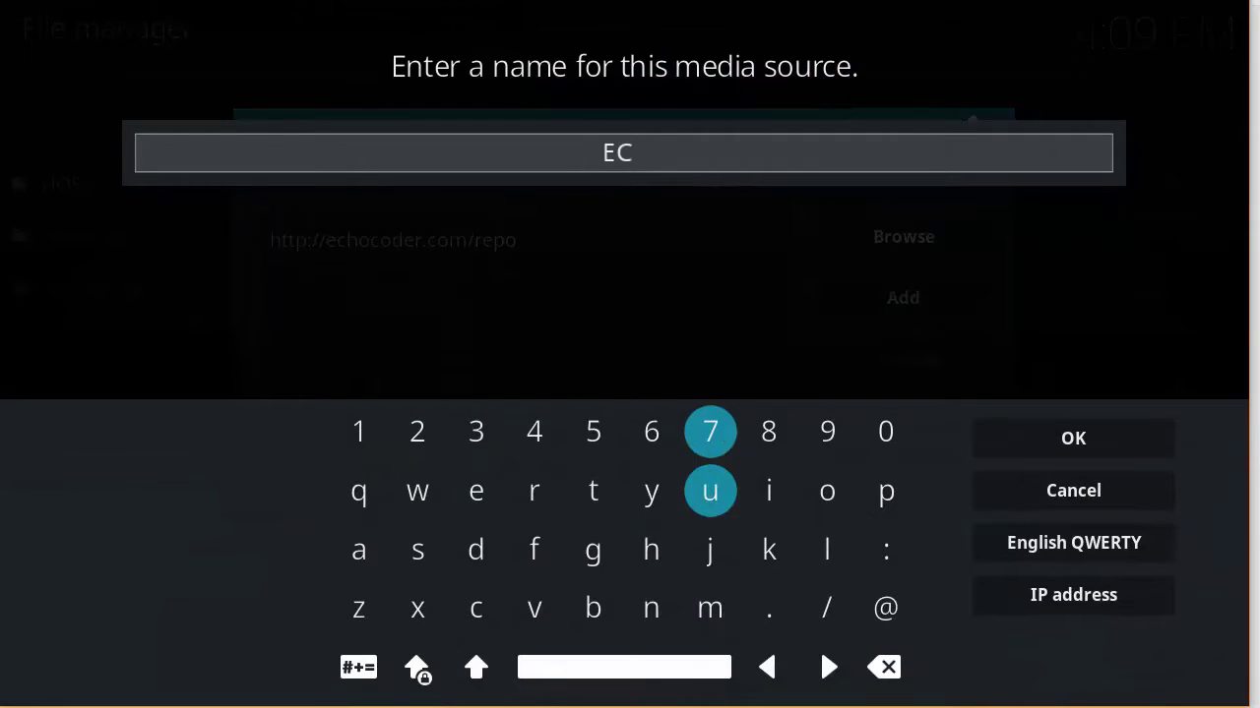
pyautogui.write('ECHO')
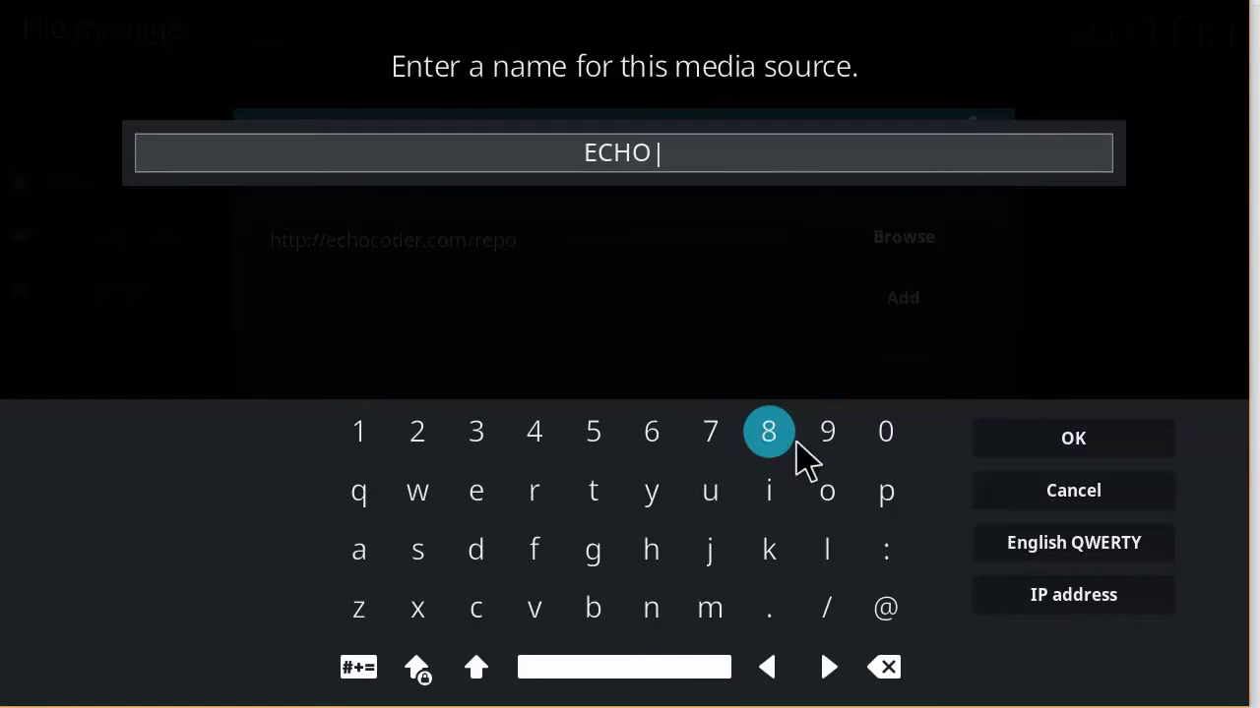
pyautogui.click(1112, 453)
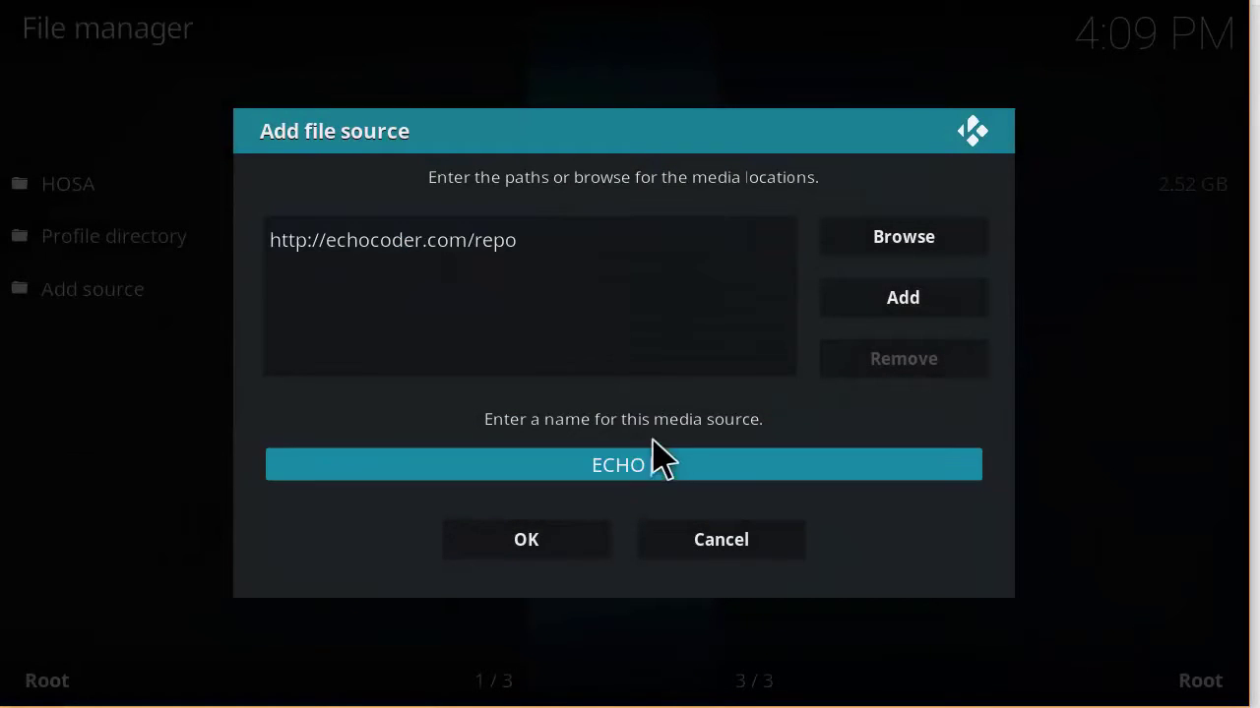
pyautogui.click(518, 547)
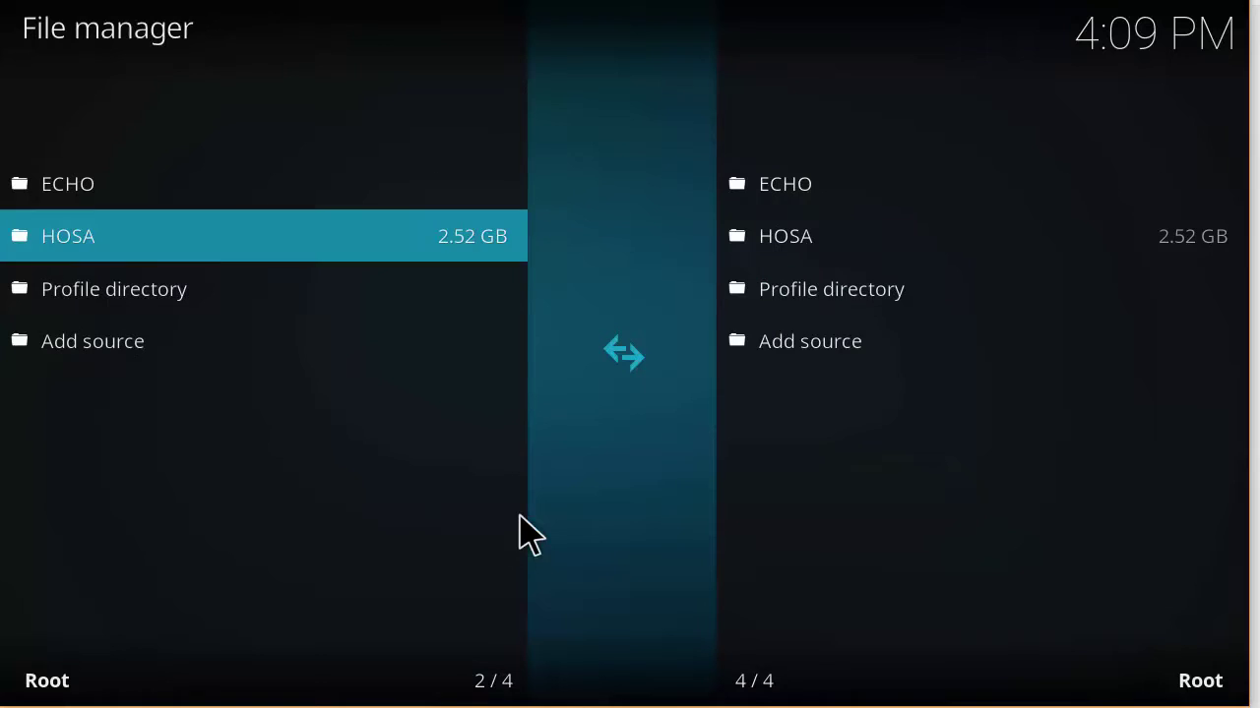
# In the add-on browser, install repository.echo-1.04.zip from the ECHO source via Install from zip file.
pyautogui.press('Escape')
pyautogui.press('Escape')
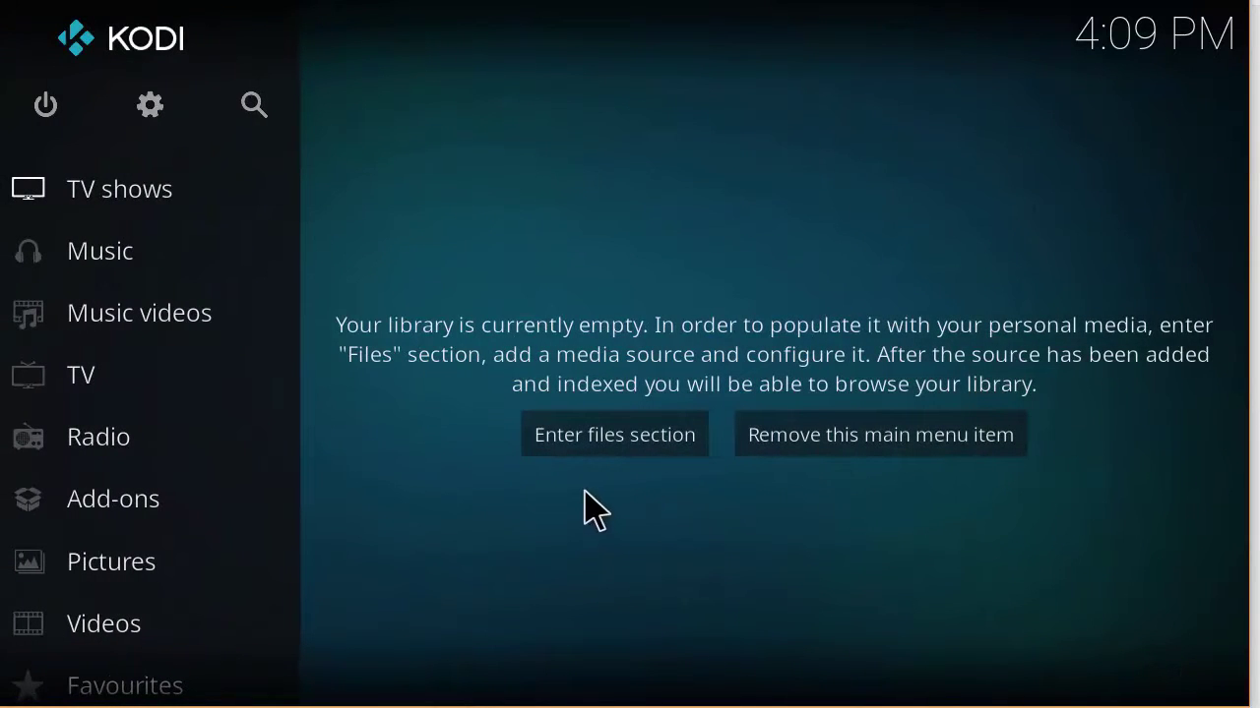
pyautogui.click(147, 512)
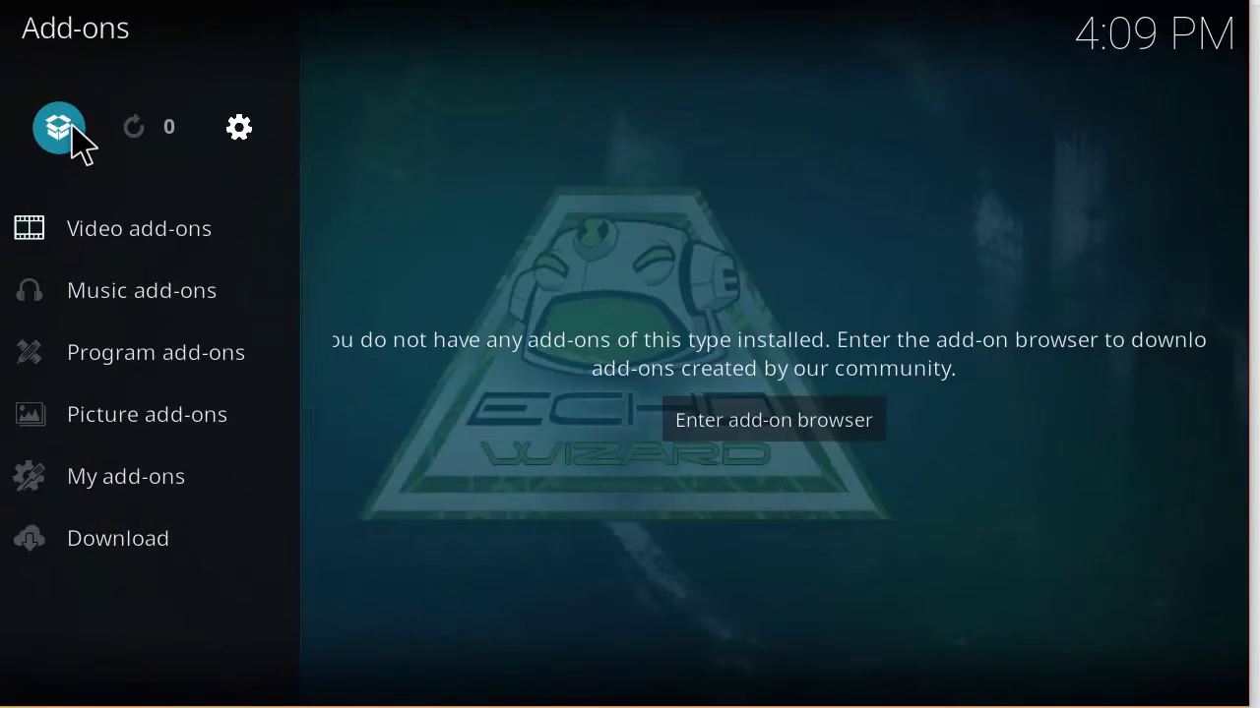
pyautogui.click(73, 134)
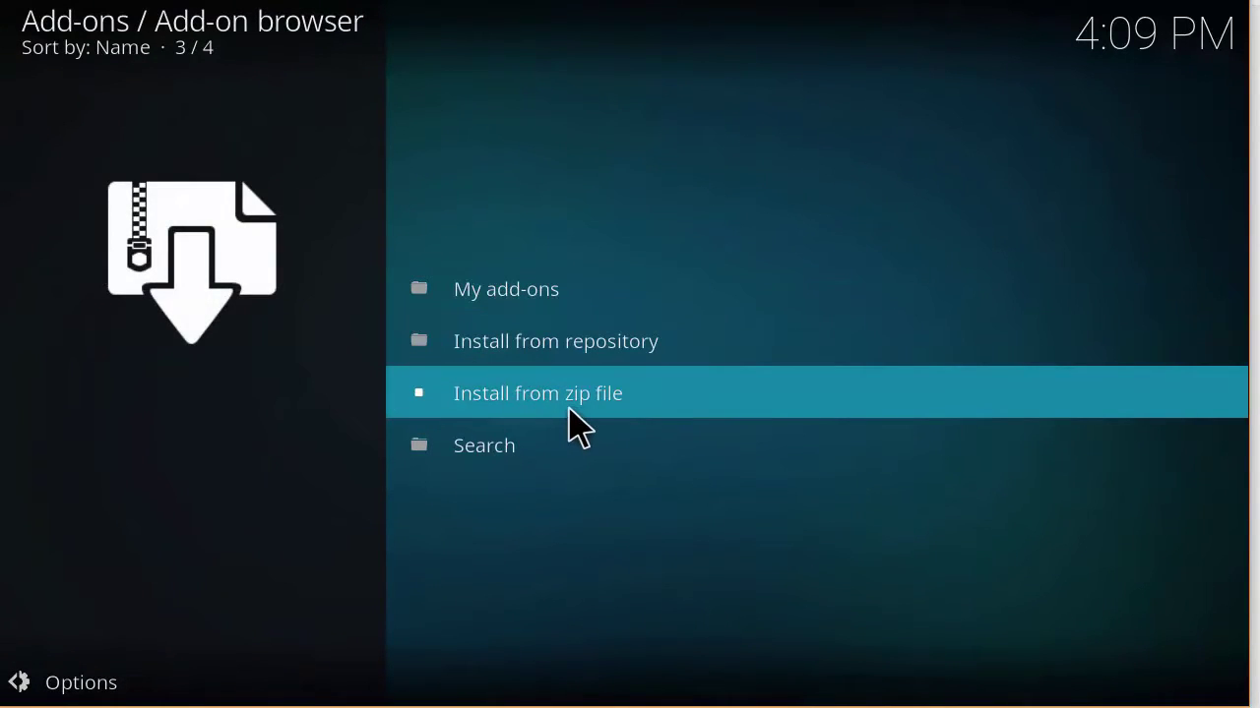
pyautogui.click(568, 403)
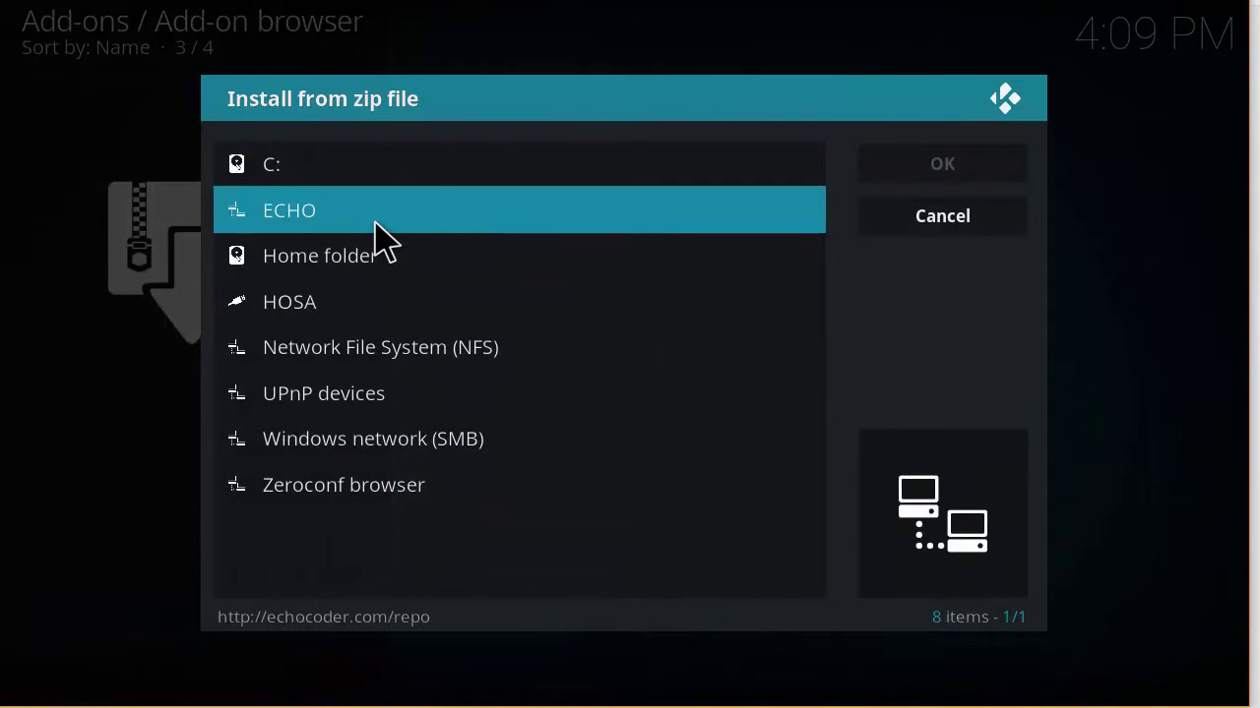
pyautogui.click(382, 211)
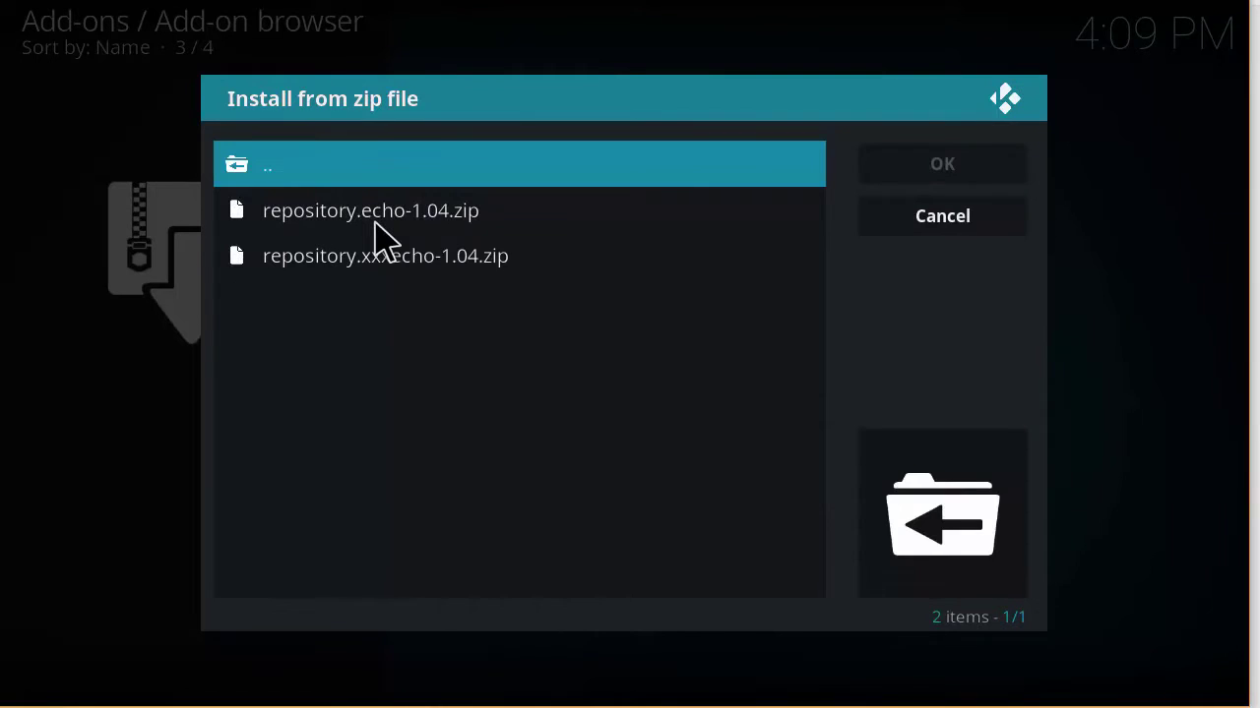
pyautogui.click(436, 228)
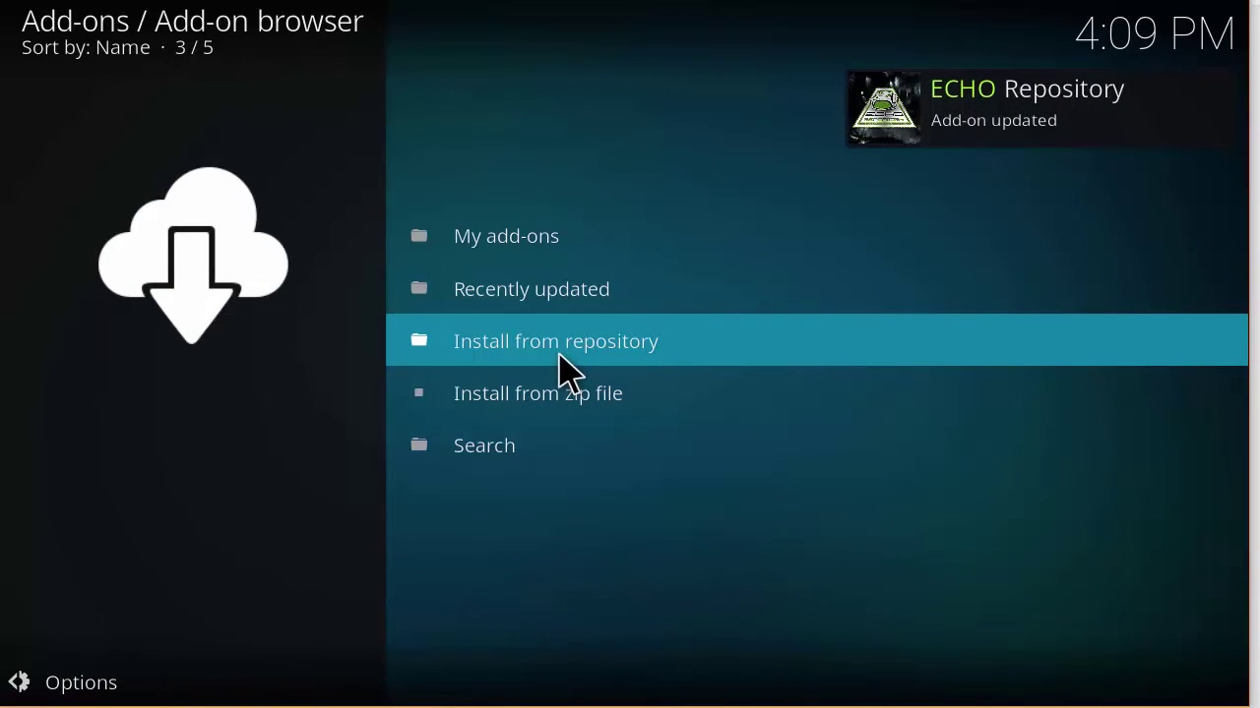
# View ECHO Wizard's details under ECHO Repository's Program add-ons.
pyautogui.click(569, 370)
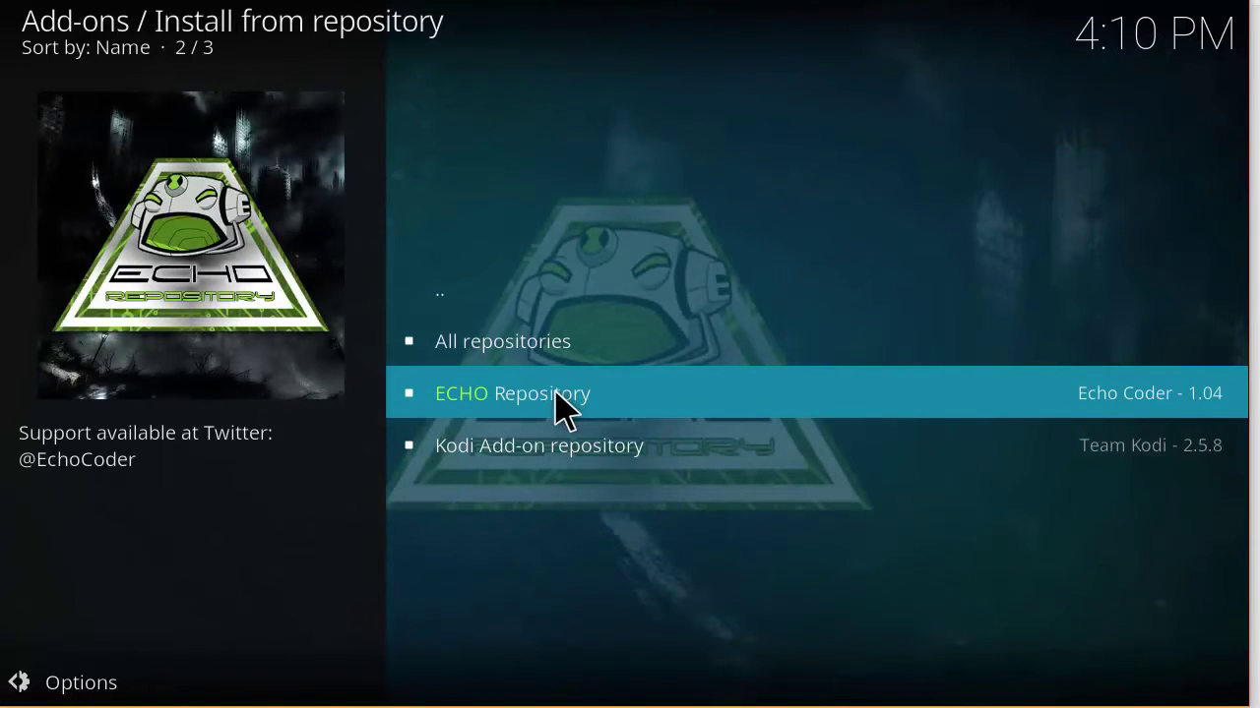
pyautogui.click(557, 394)
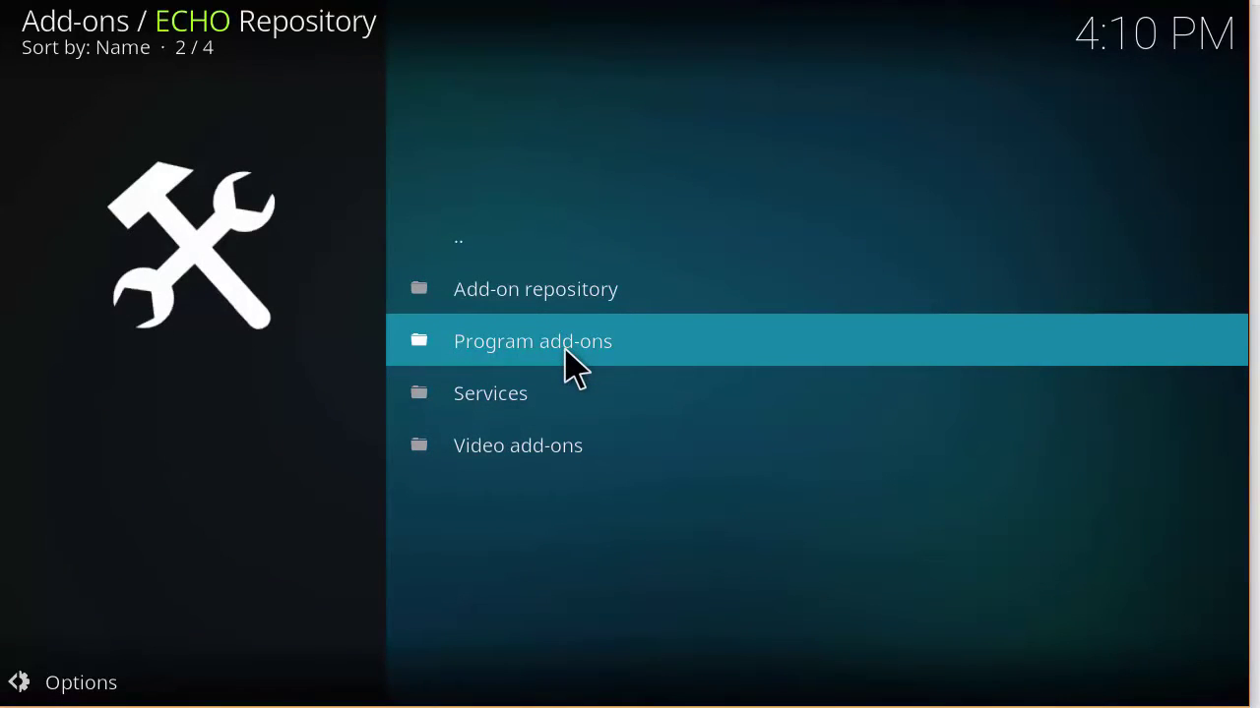
pyautogui.click(574, 364)
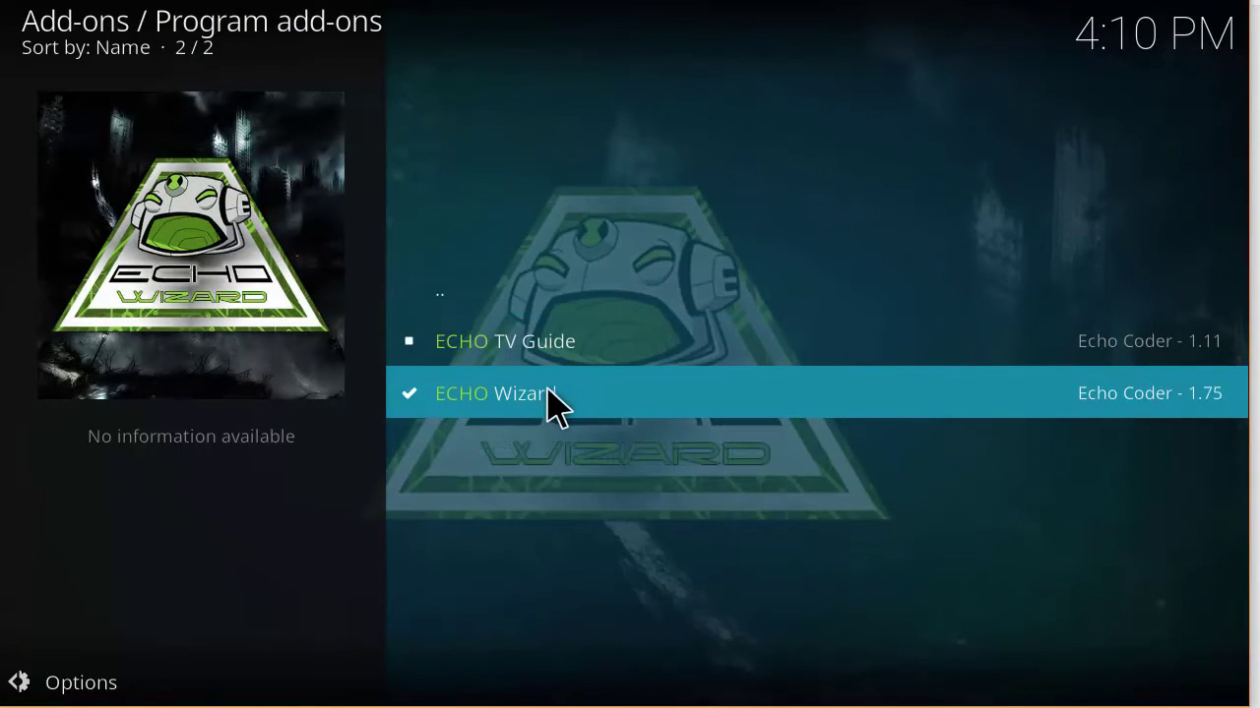
pyautogui.click(549, 391)
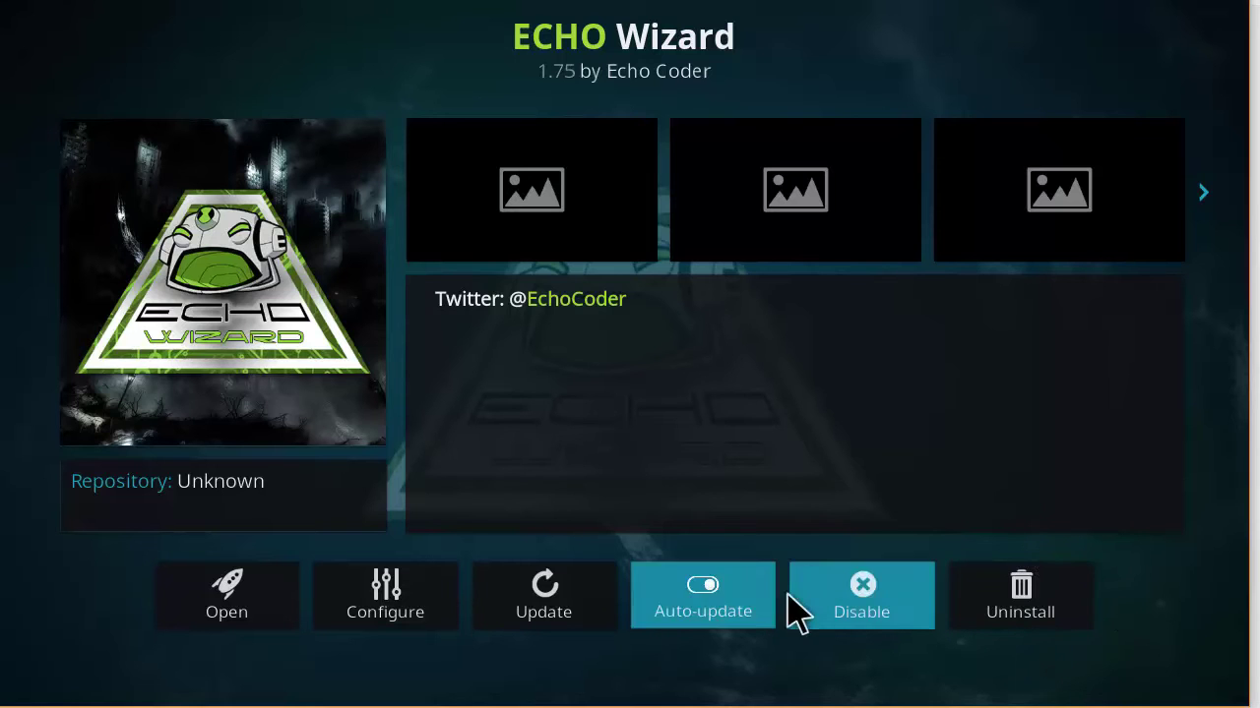
# Return to the home screen and reopen the Add-ons section.
pyautogui.press('Escape')
pyautogui.press('Escape')
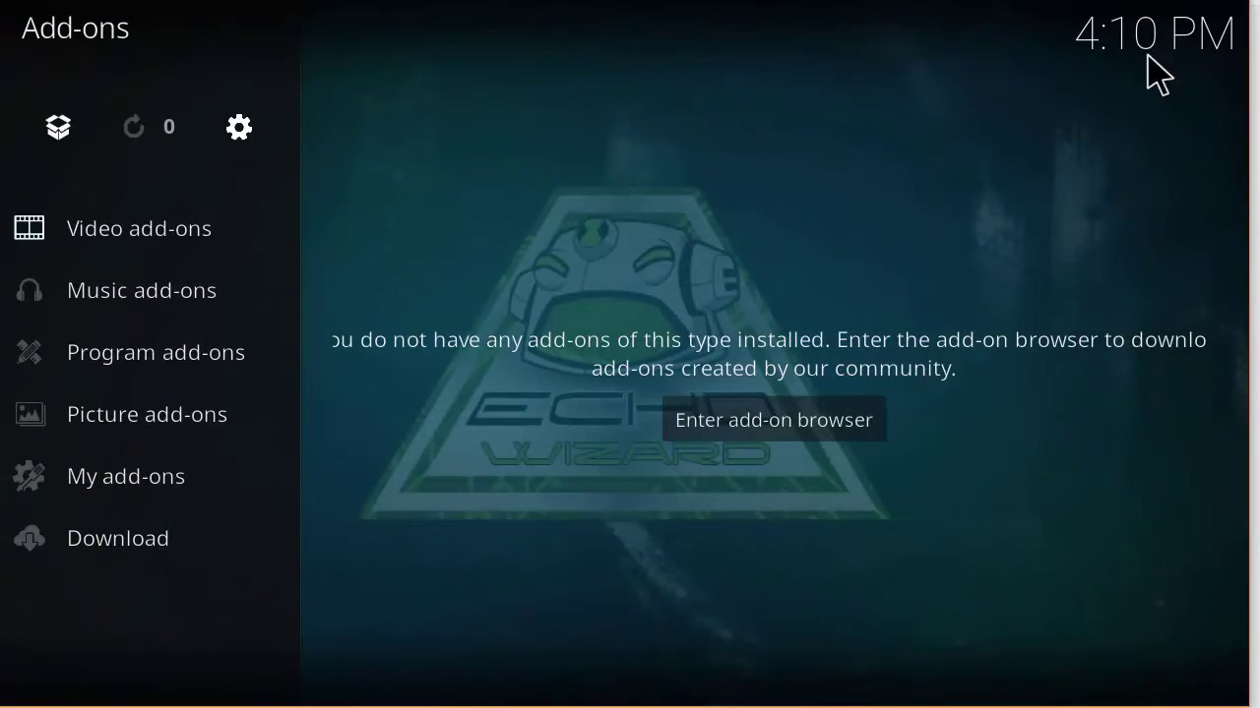
pyautogui.press('Escape')
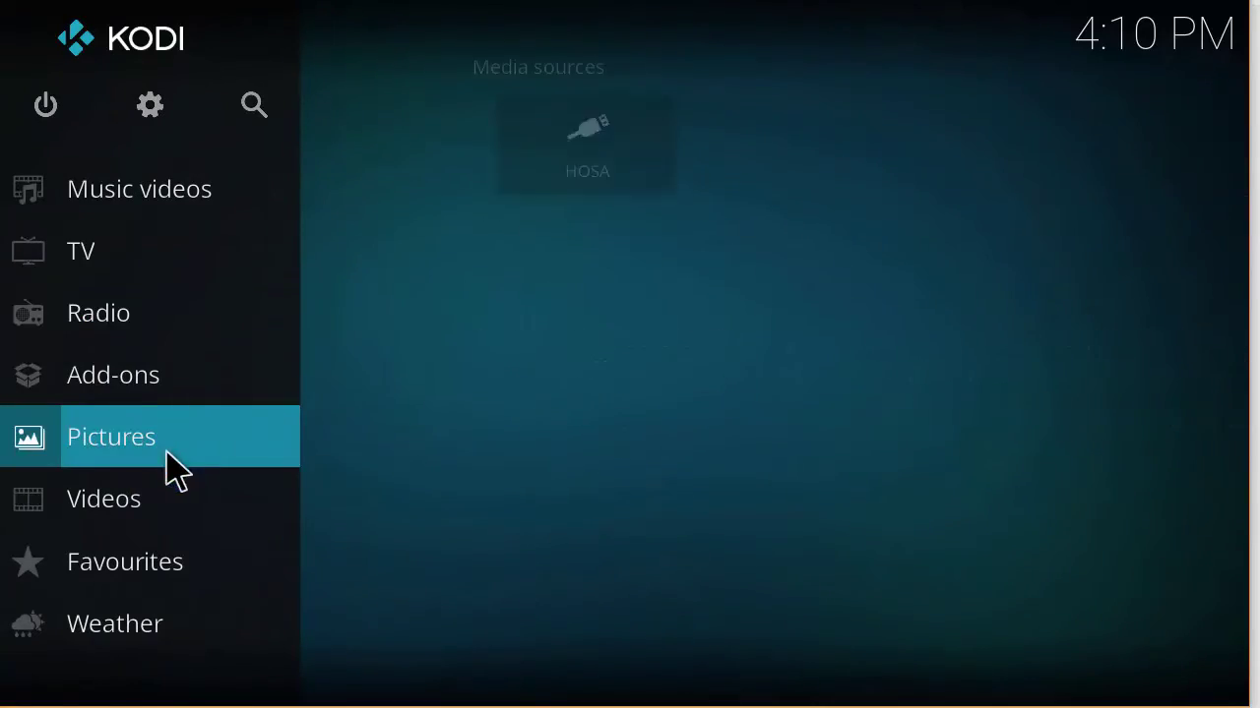
pyautogui.click(157, 401)
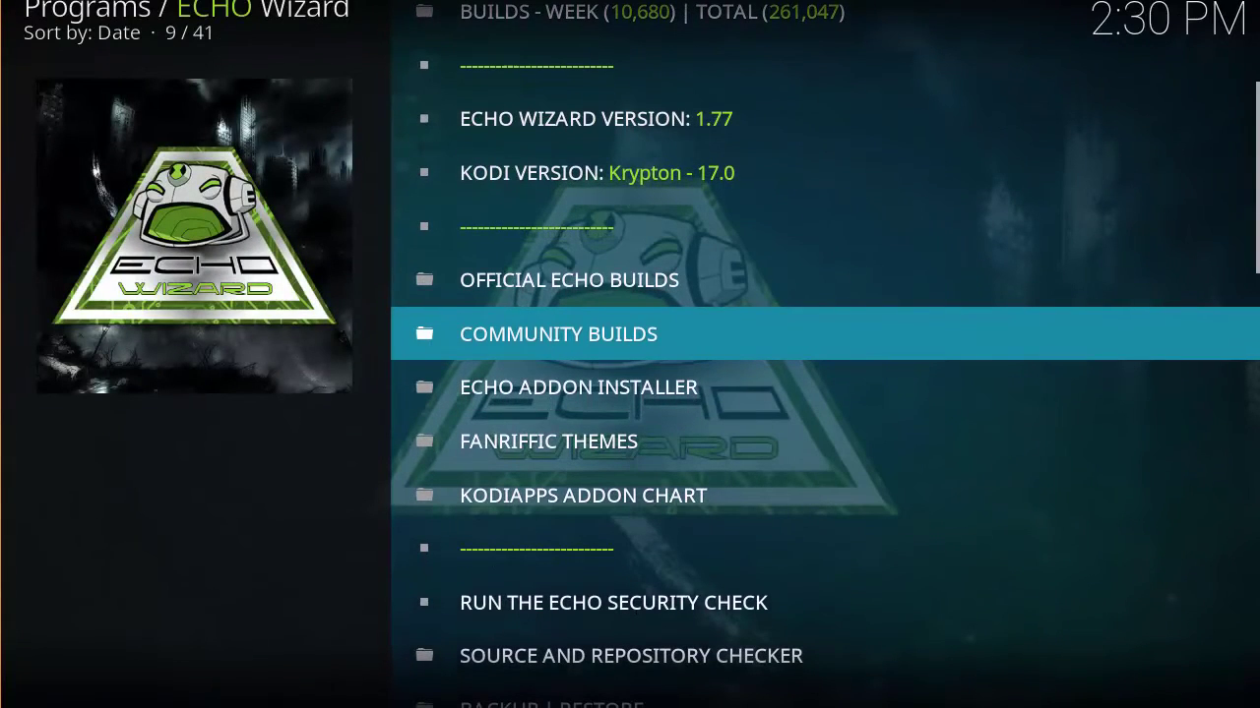
# Open Community Builds > DIMITROLOGY in ECHO Wizard and dismiss the builds notice.
pyautogui.press('Up')
pyautogui.press('Up')
pyautogui.press('Down')
pyautogui.press('Down')
pyautogui.press('Return')
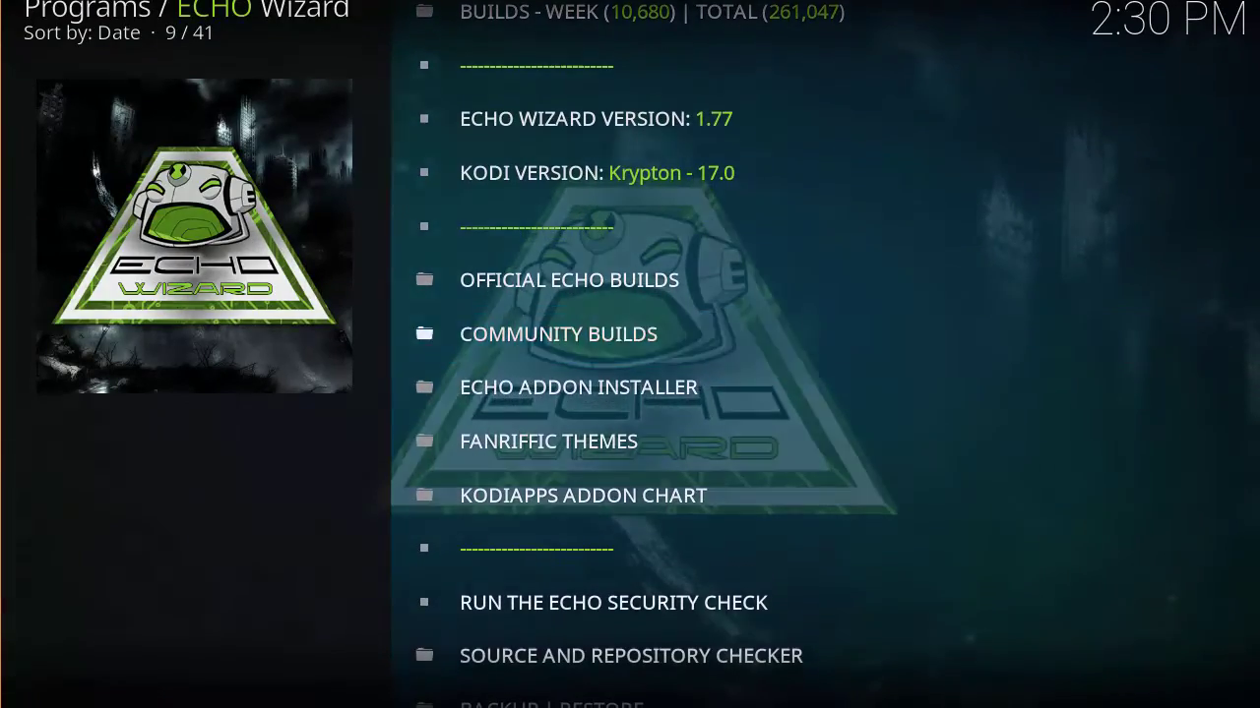
pyautogui.press('Down')
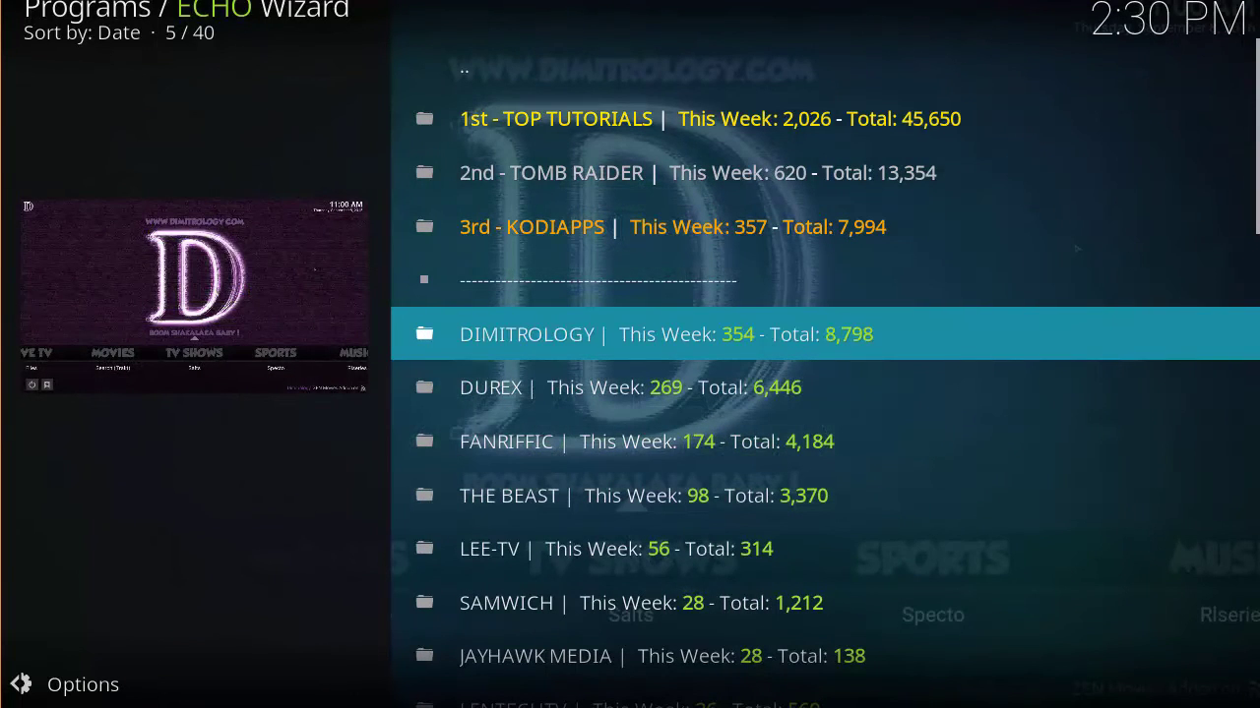
pyautogui.press('Return')
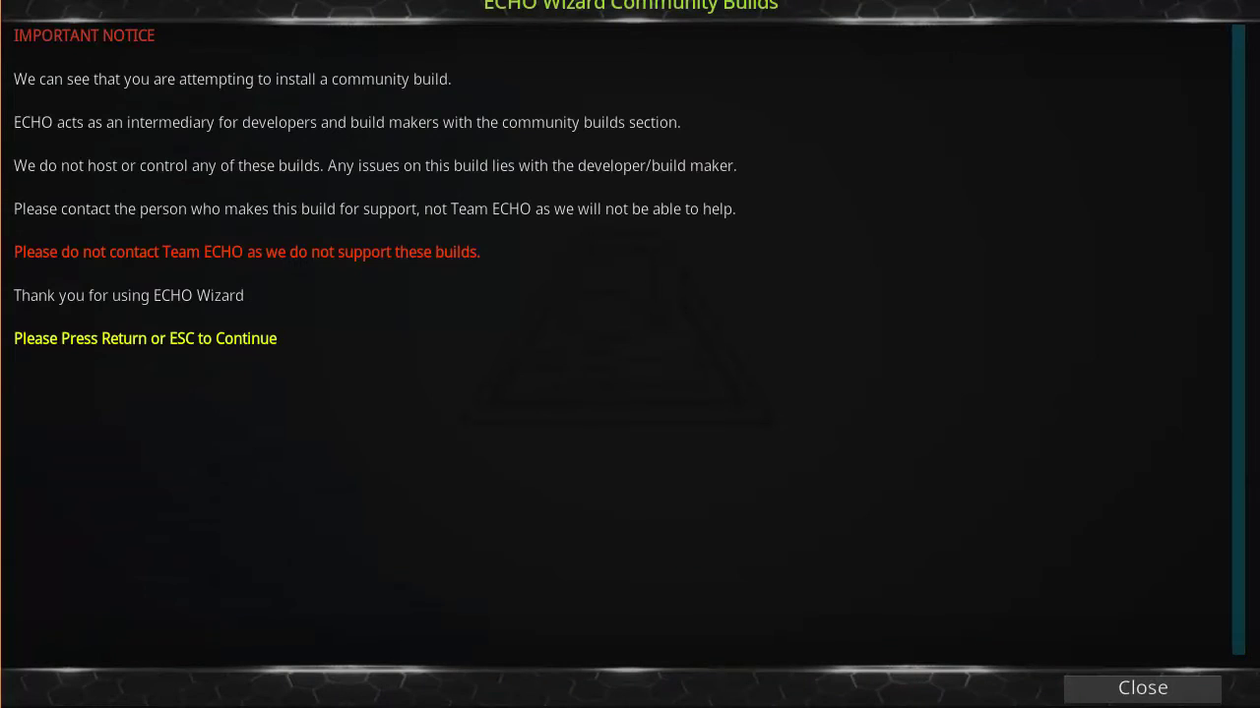
pyautogui.press('Return')
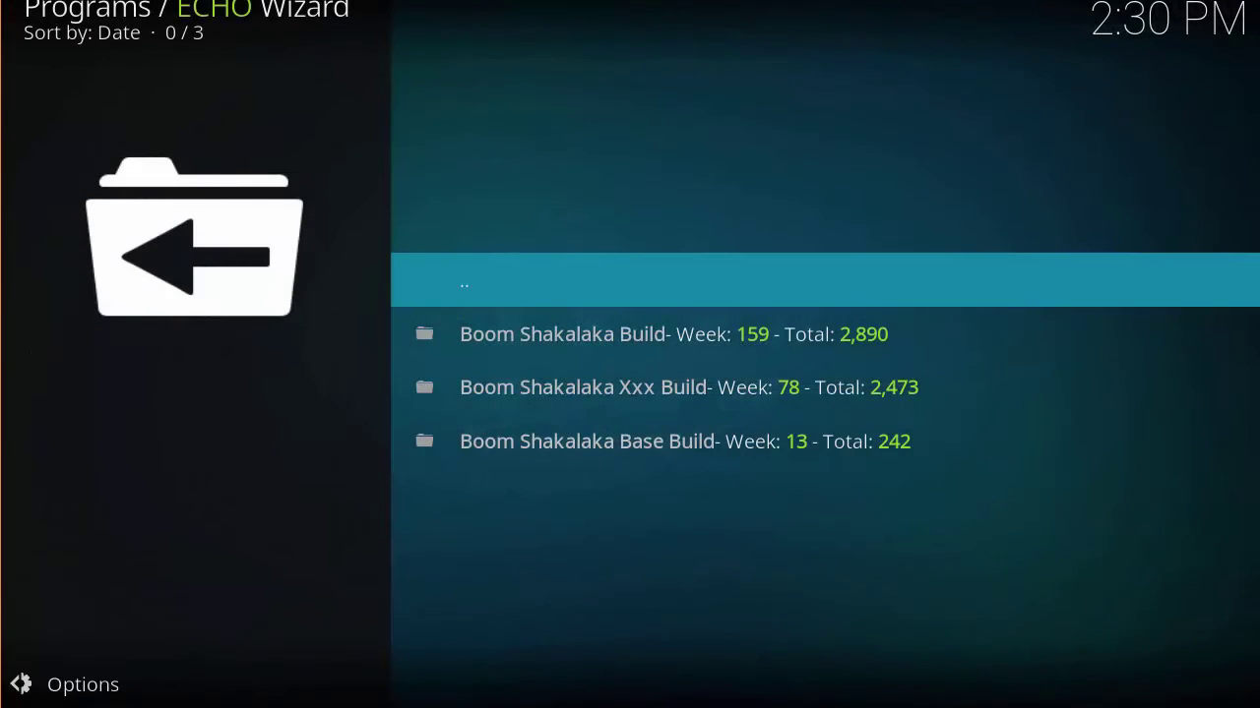
# Open the main Boom Shakalaka Build and select its Krypton build download entry.
pyautogui.press('Down')
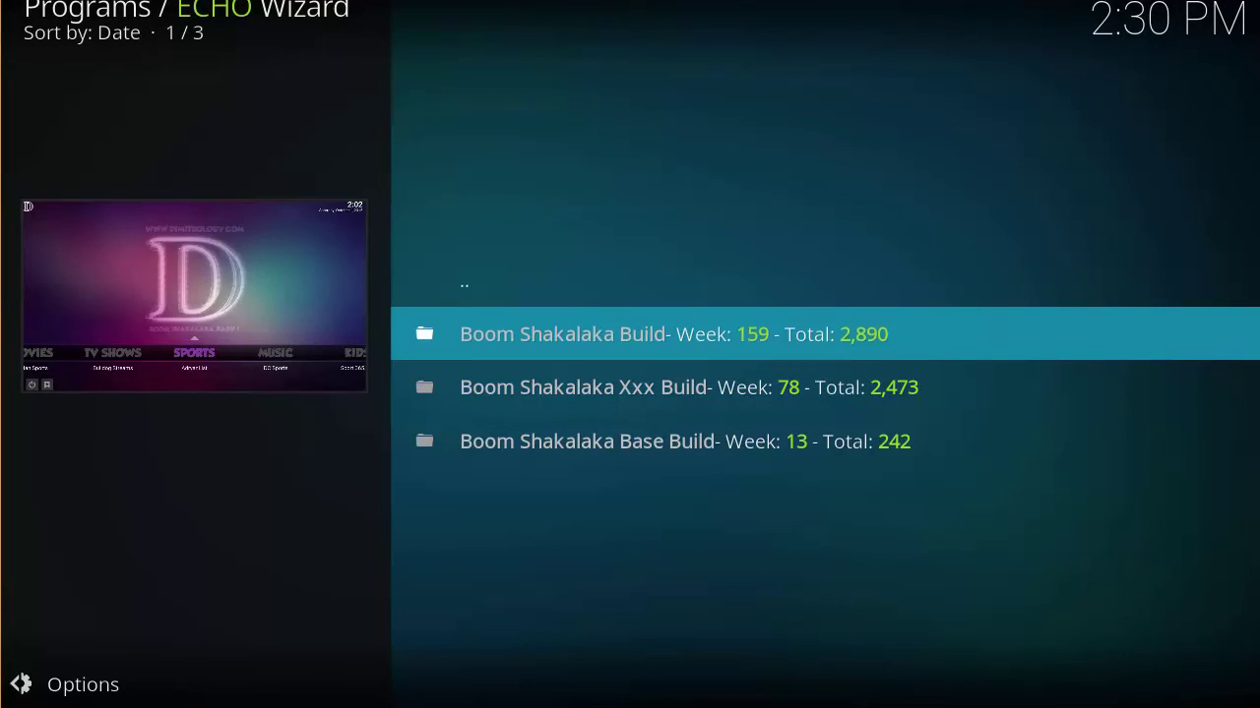
pyautogui.press('Down')
pyautogui.press('Down')
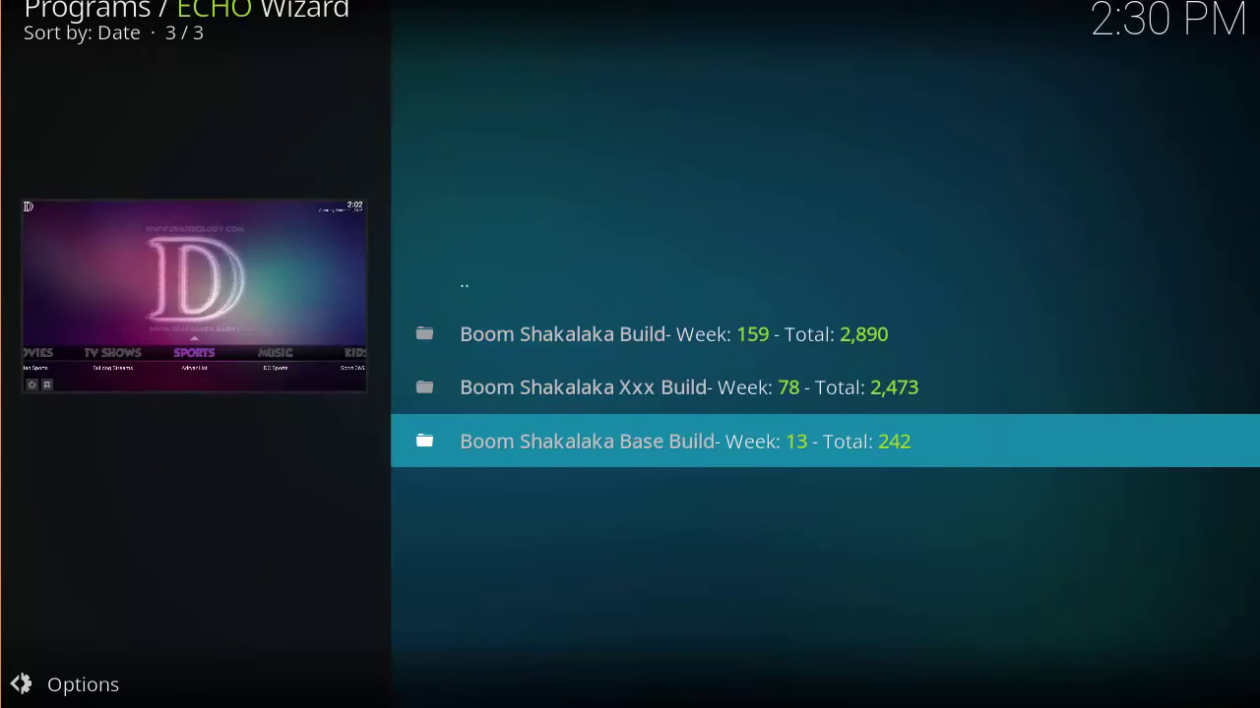
pyautogui.press('Up')
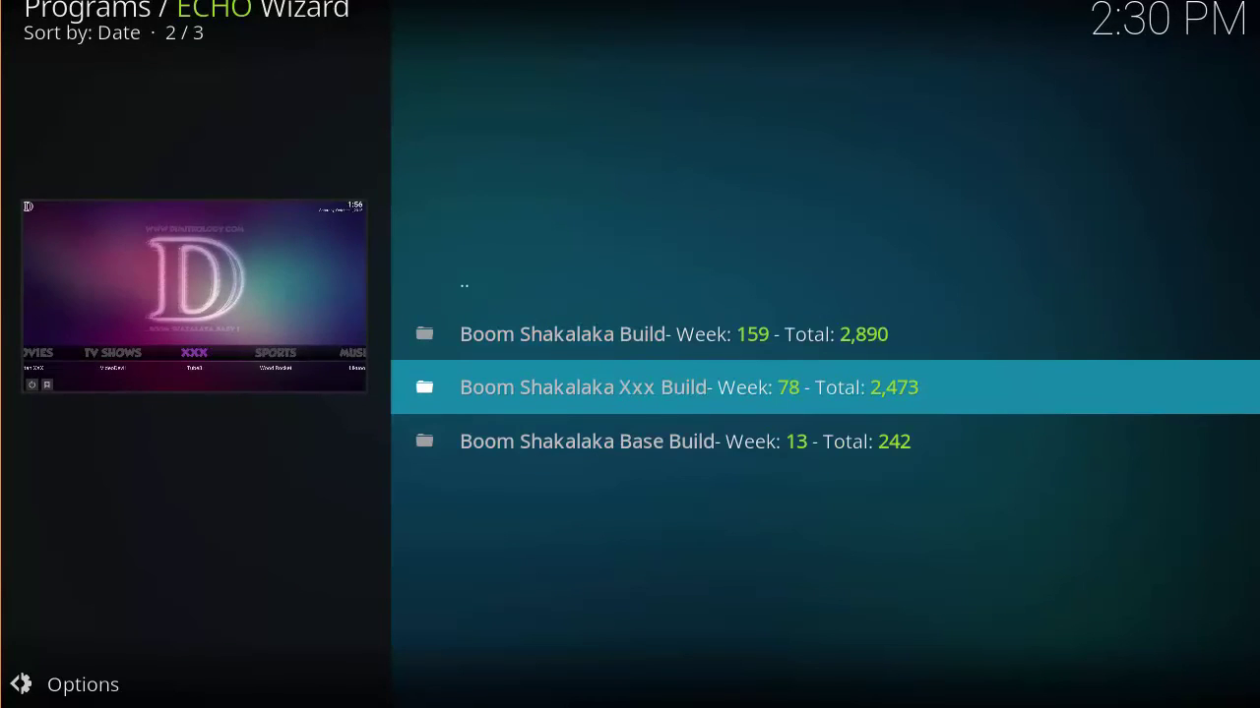
pyautogui.press('Up')
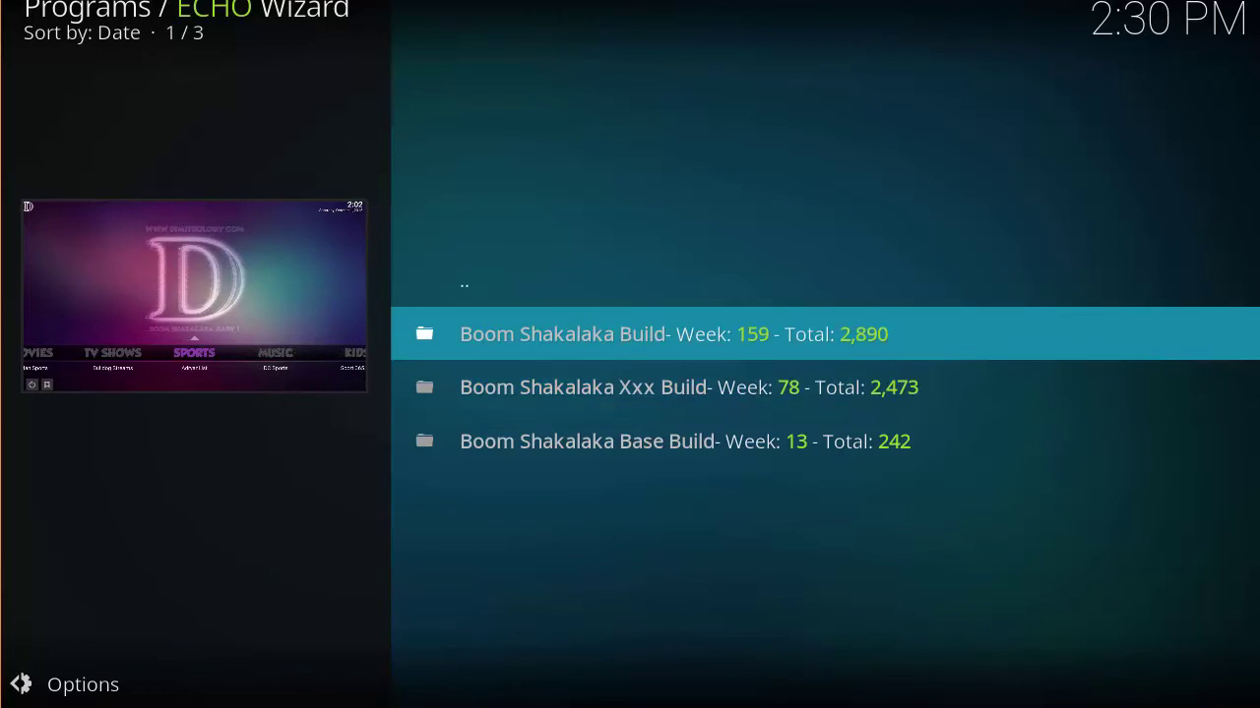
pyautogui.press('Return')
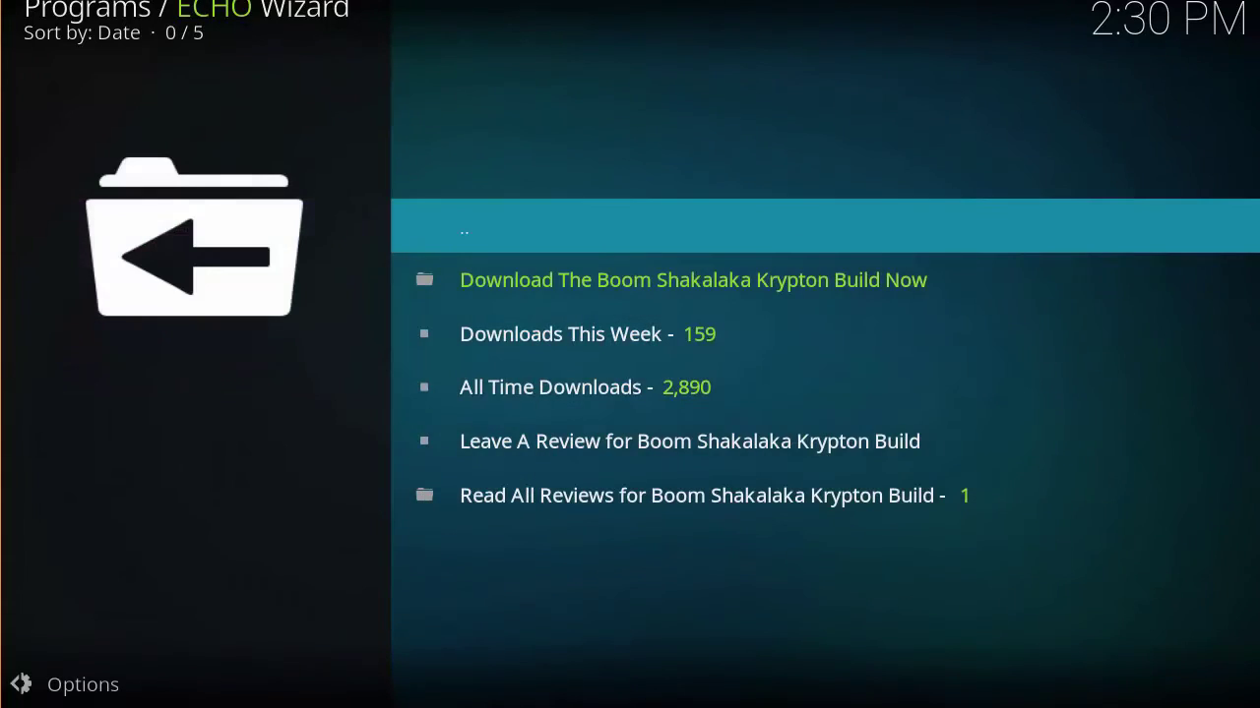
pyautogui.press('Down')
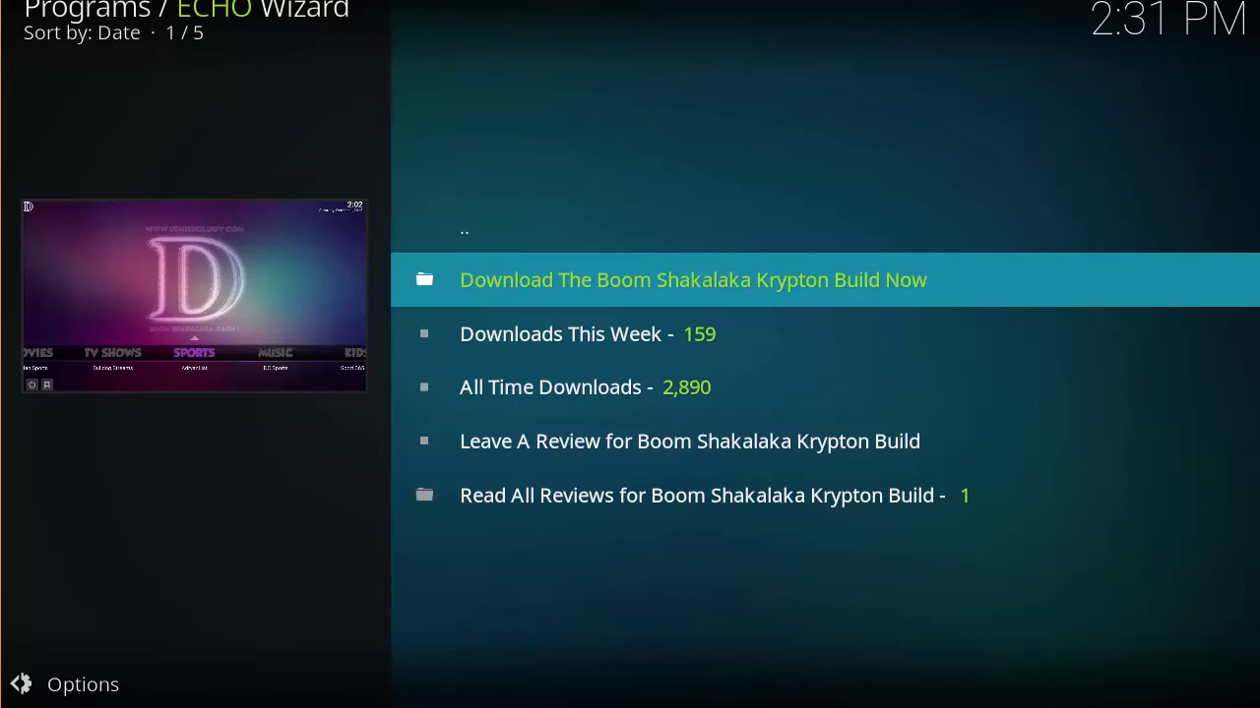